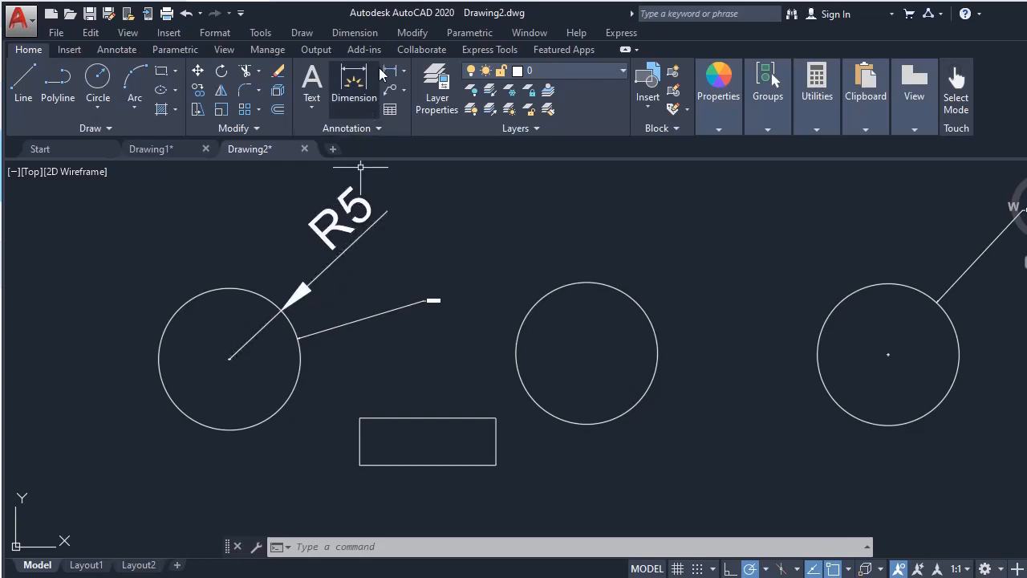
Step: Add a radius dimension to the middle circle, placing its text above and outside the circle's upper edge
click(402, 70)
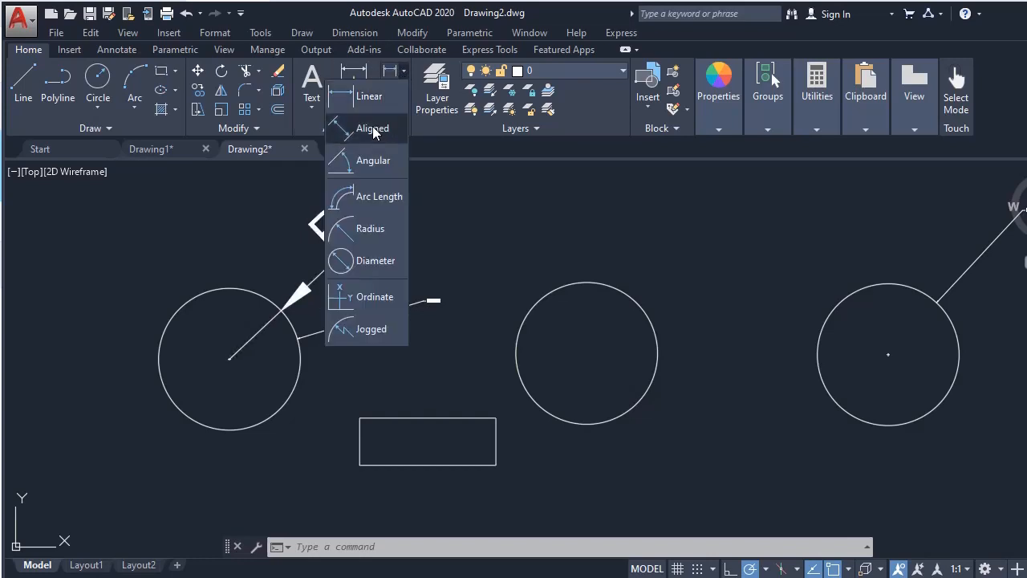
click(363, 227)
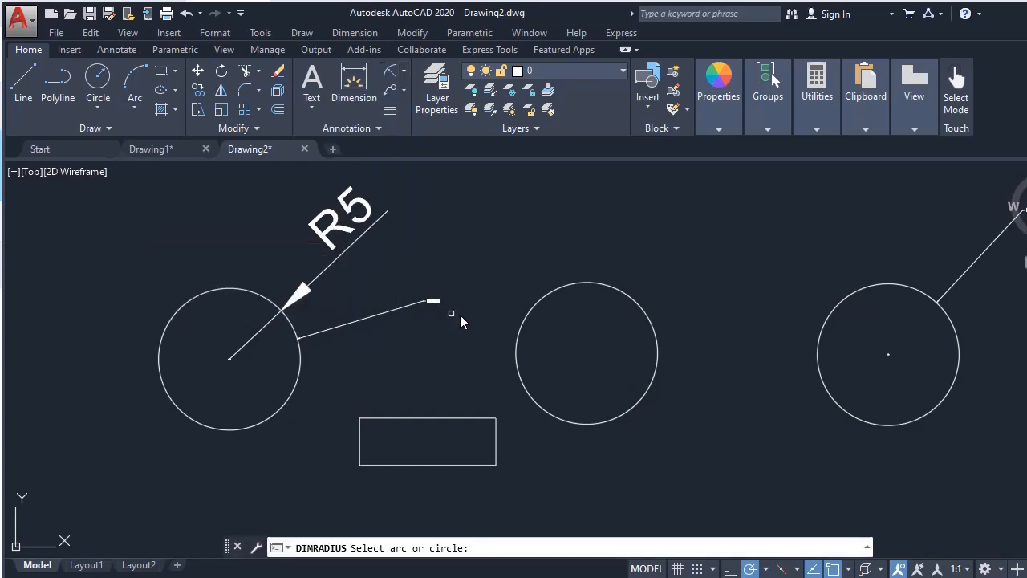
click(588, 283)
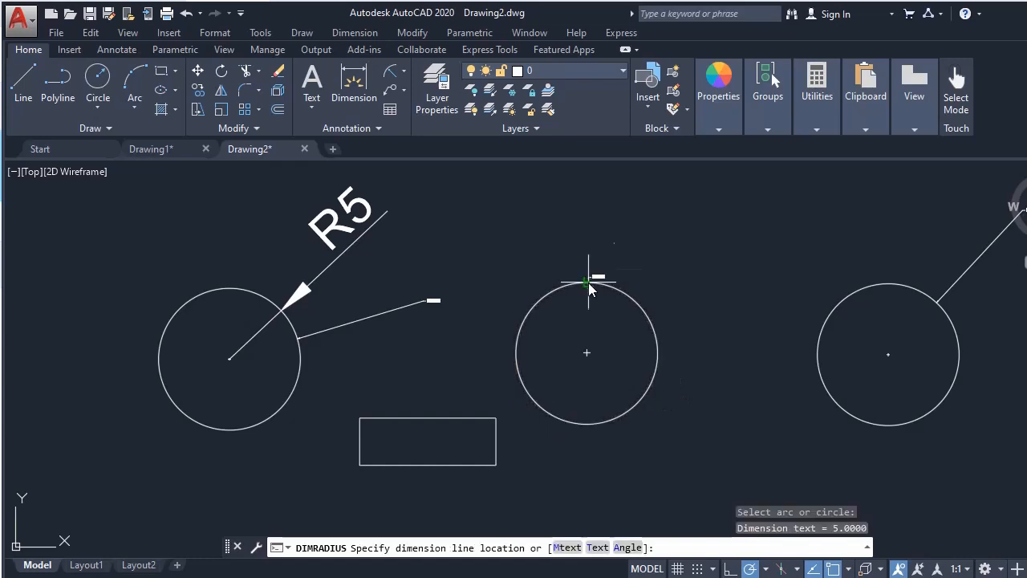
click(652, 239)
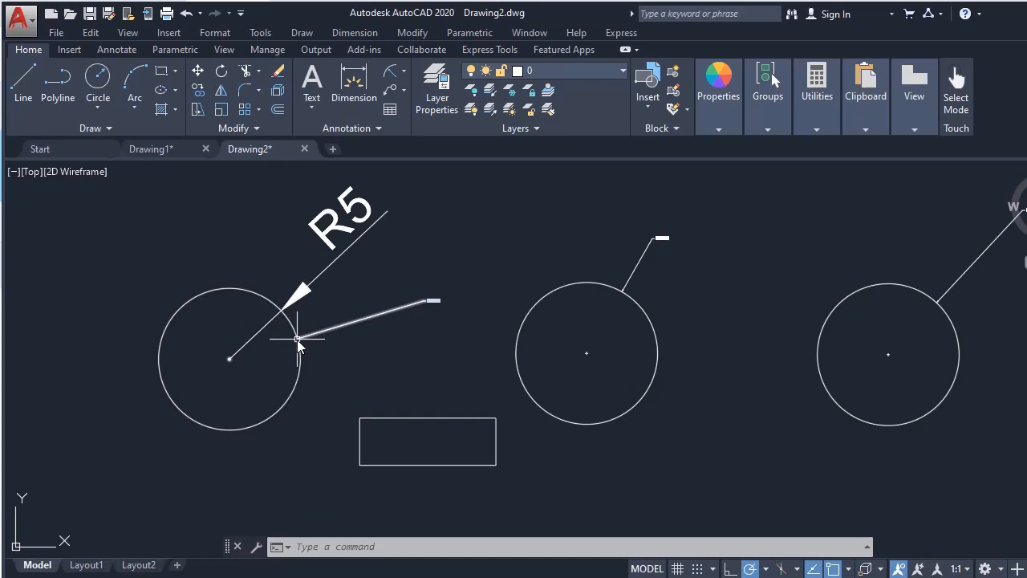
mouse_move(229, 360)
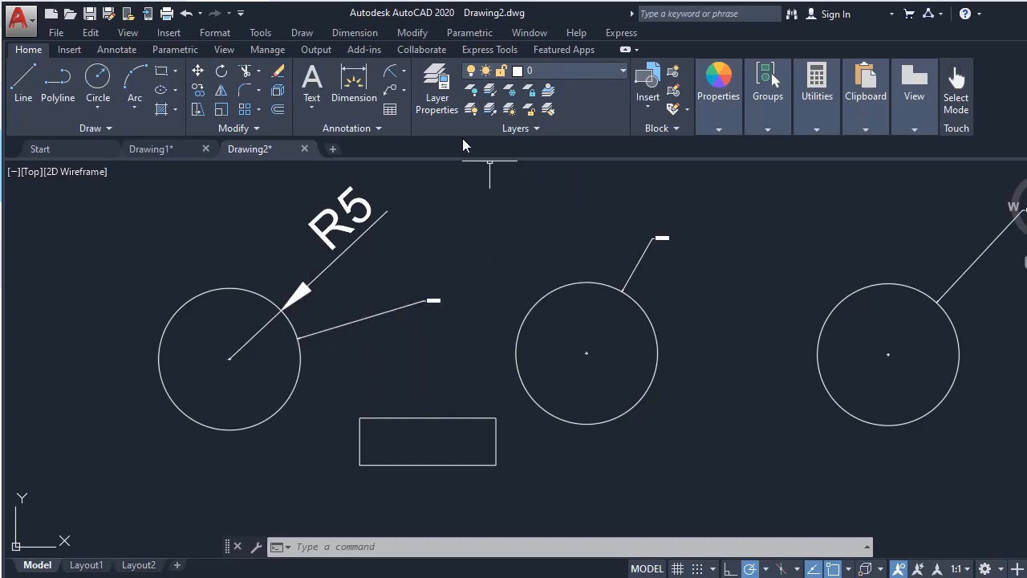
Step: Create a new dimension style named ISO POLINEMA 1 based on Standard, after previewing the ISO-25 and Standard styles
click(376, 37)
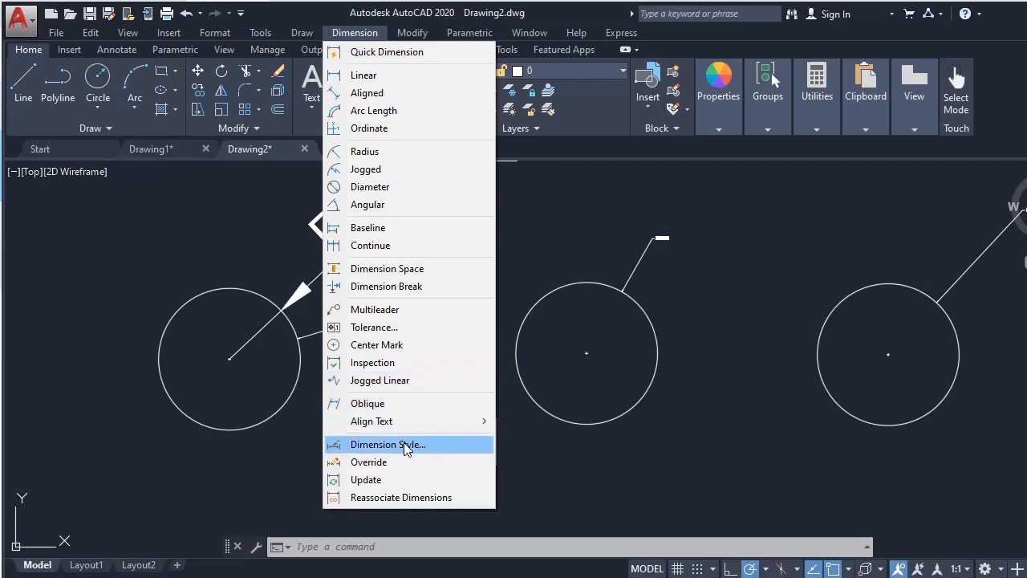
click(404, 444)
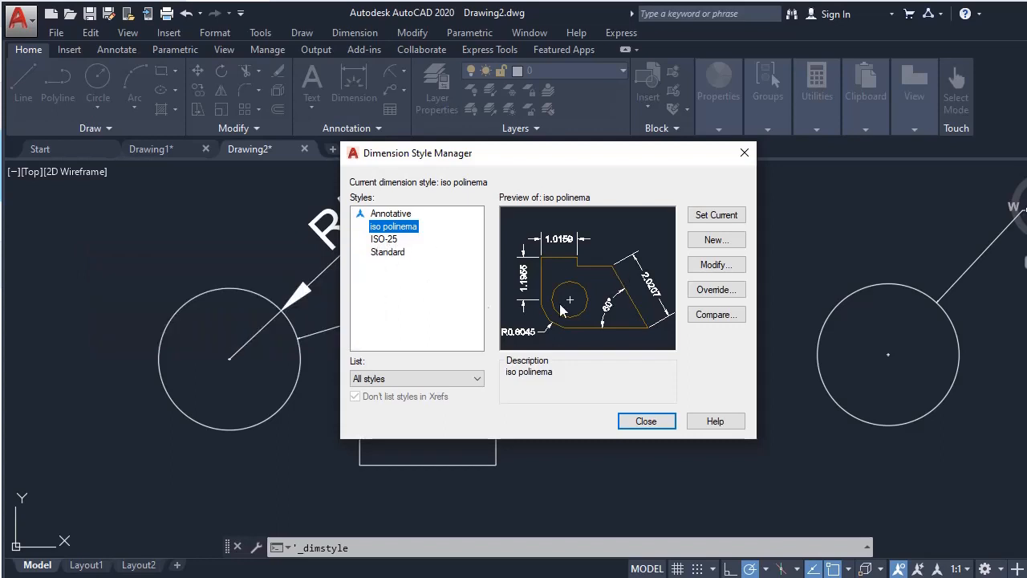
click(391, 241)
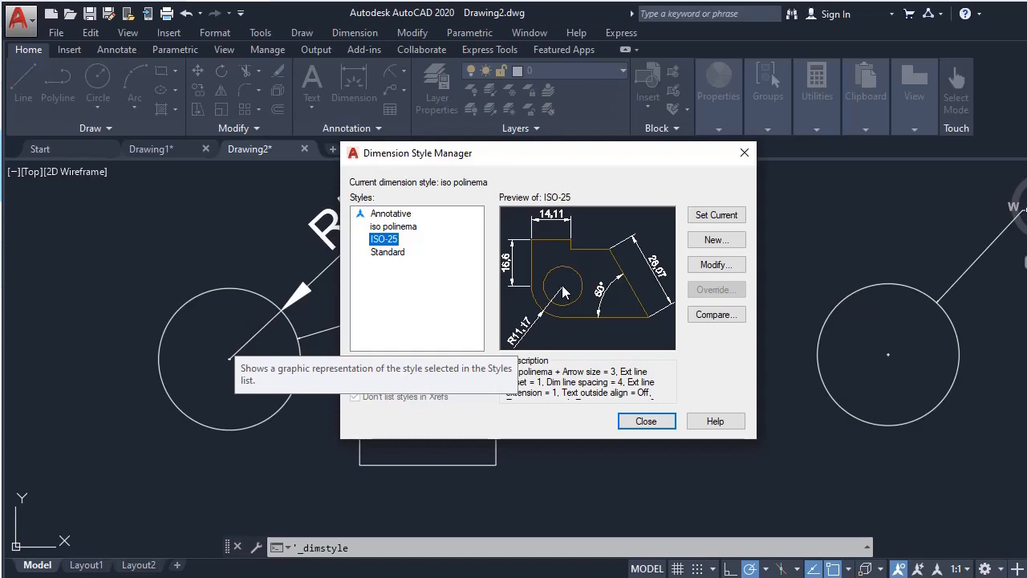
click(389, 254)
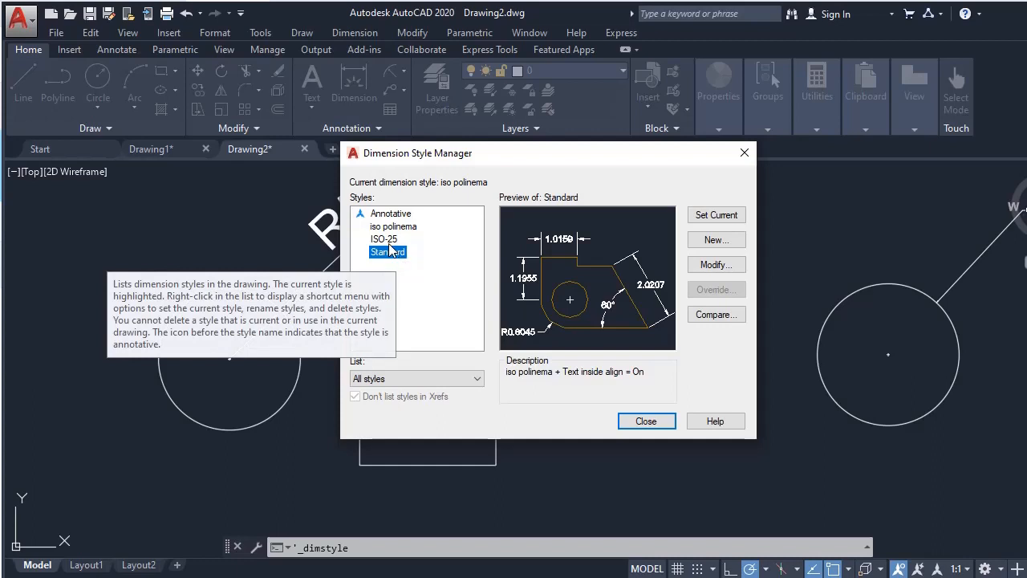
click(723, 245)
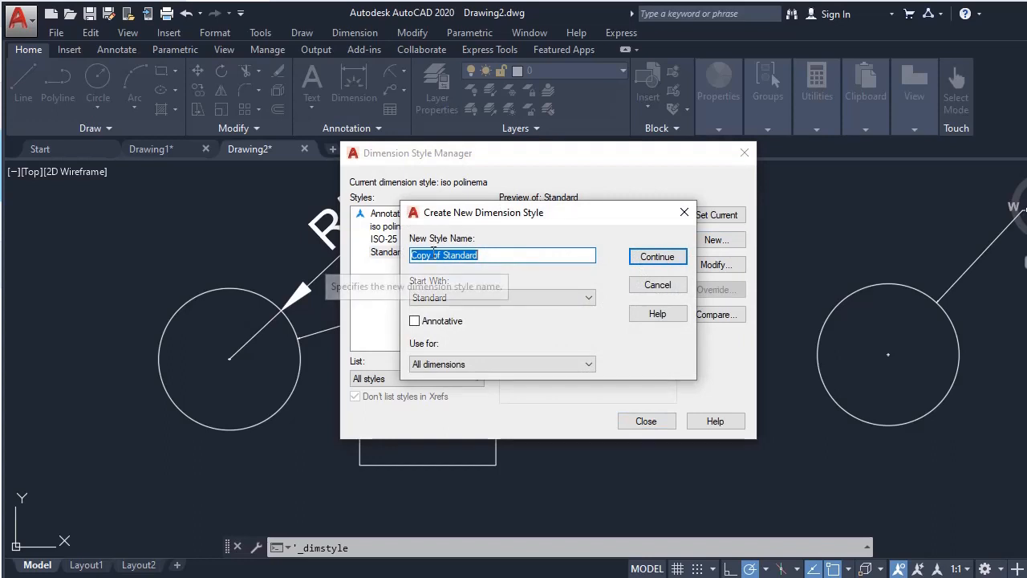
text(ISO POLINEMA 1)
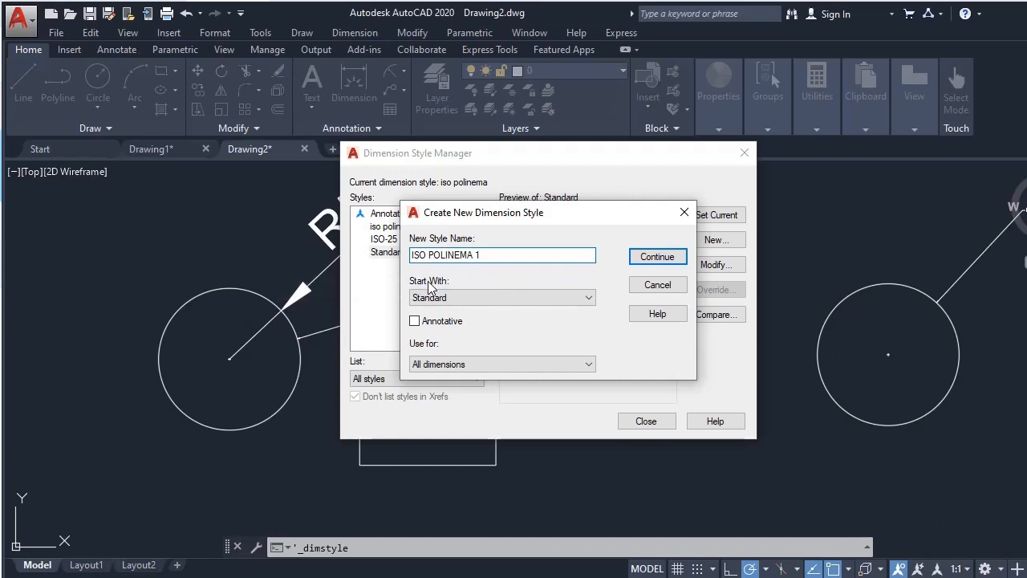
click(585, 298)
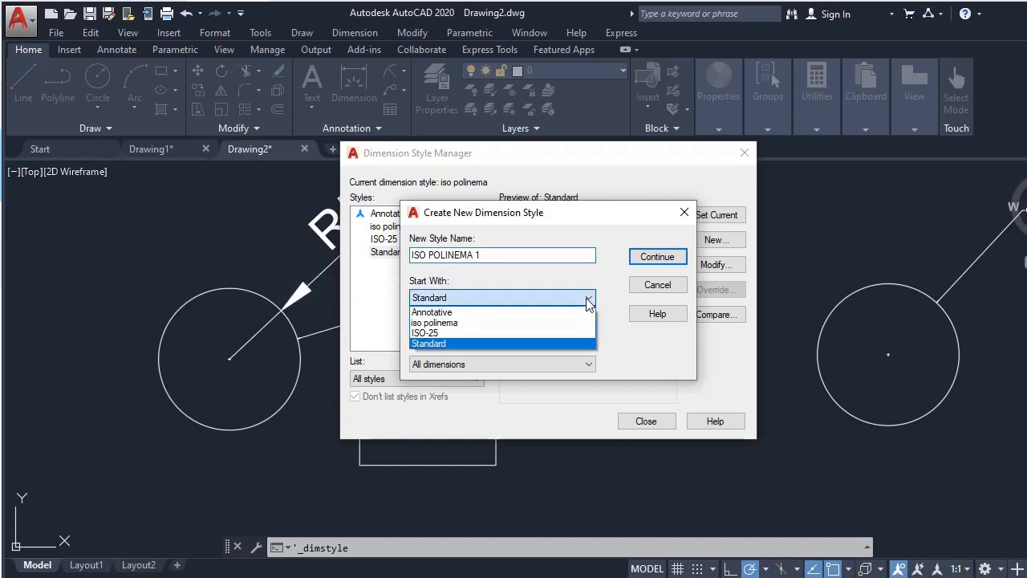
click(520, 344)
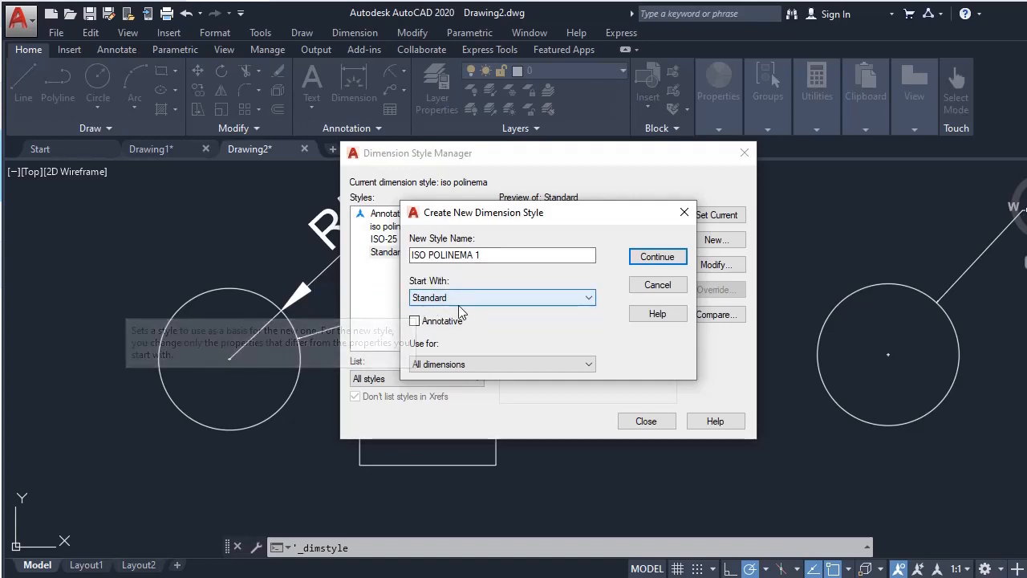
click(671, 260)
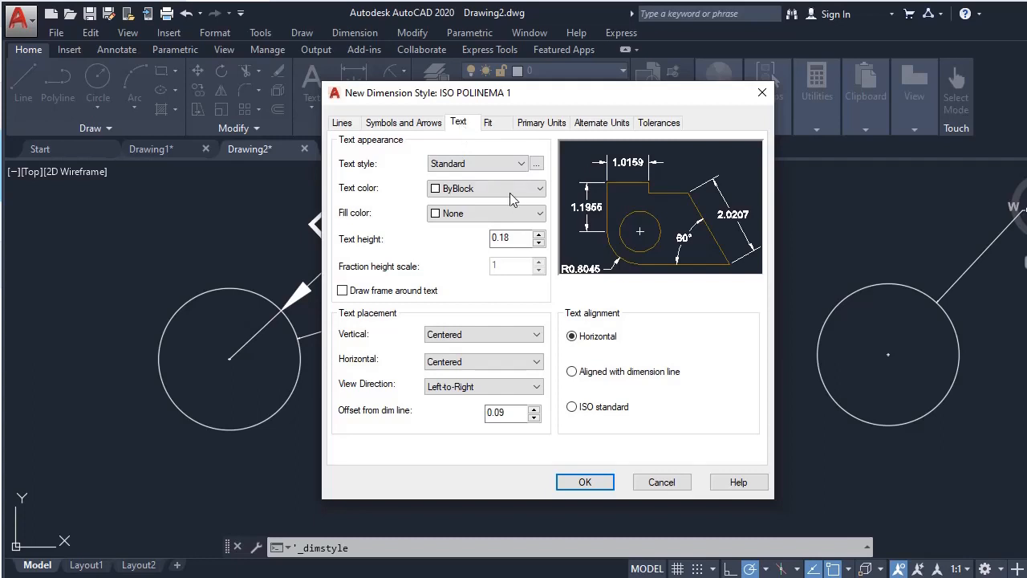
Step: Set the new style's text height to 2.5, vertical text placement to Above and text alignment to ISO standard
click(520, 239)
text(2.5)
click(535, 334)
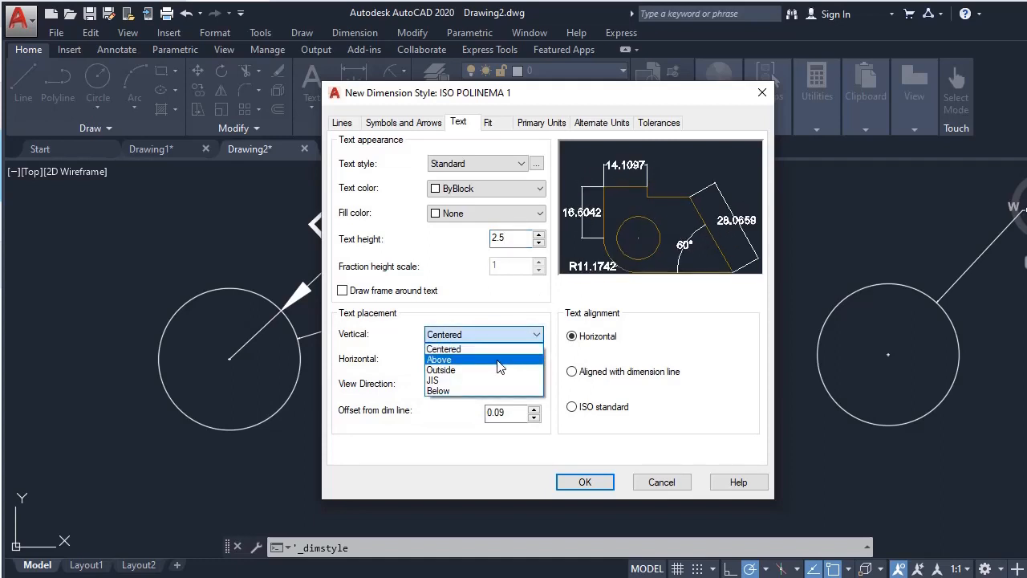
click(497, 361)
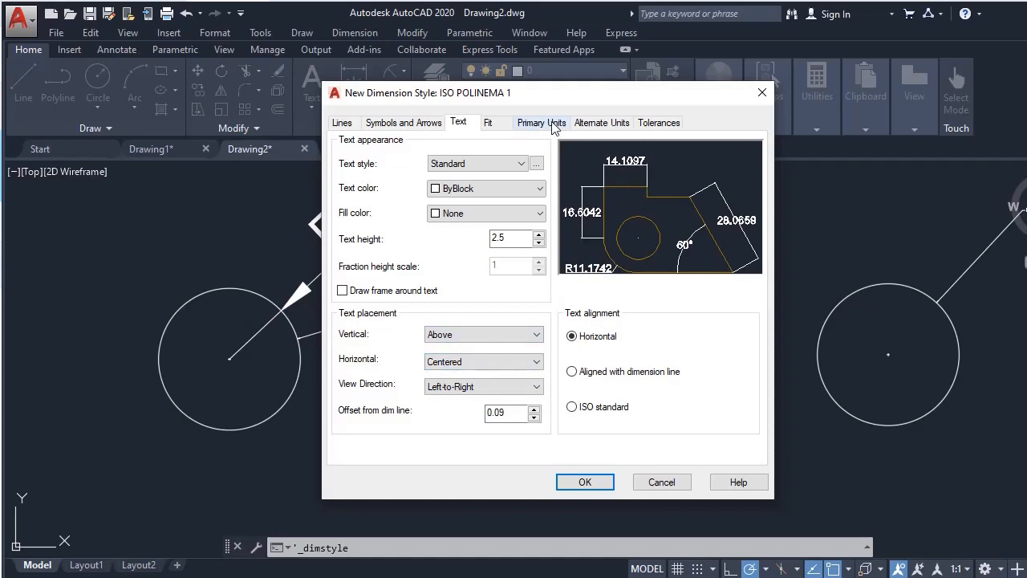
click(592, 409)
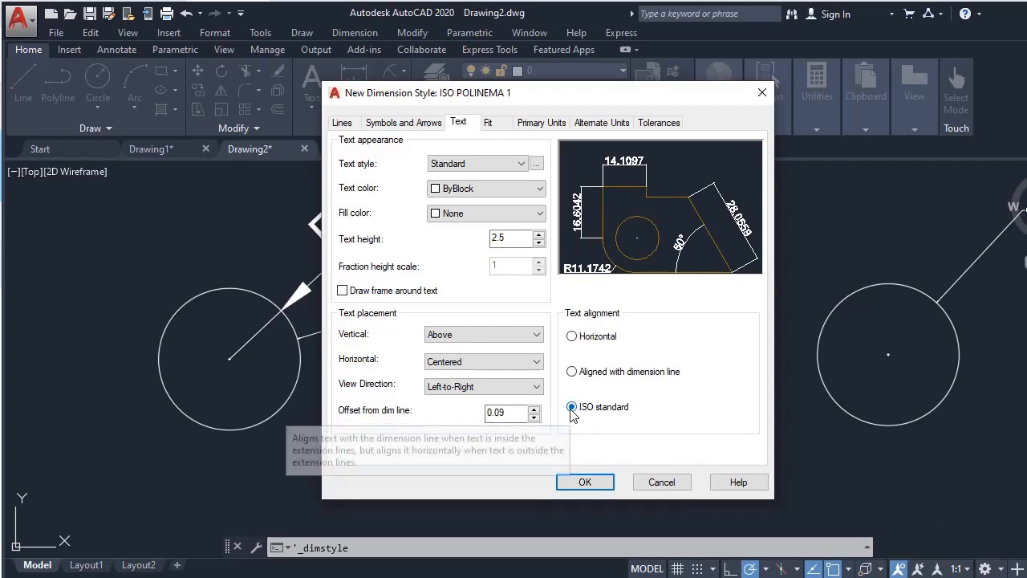
Step: Try the Centered vertical text placement for comparison and restore it to Above
click(518, 335)
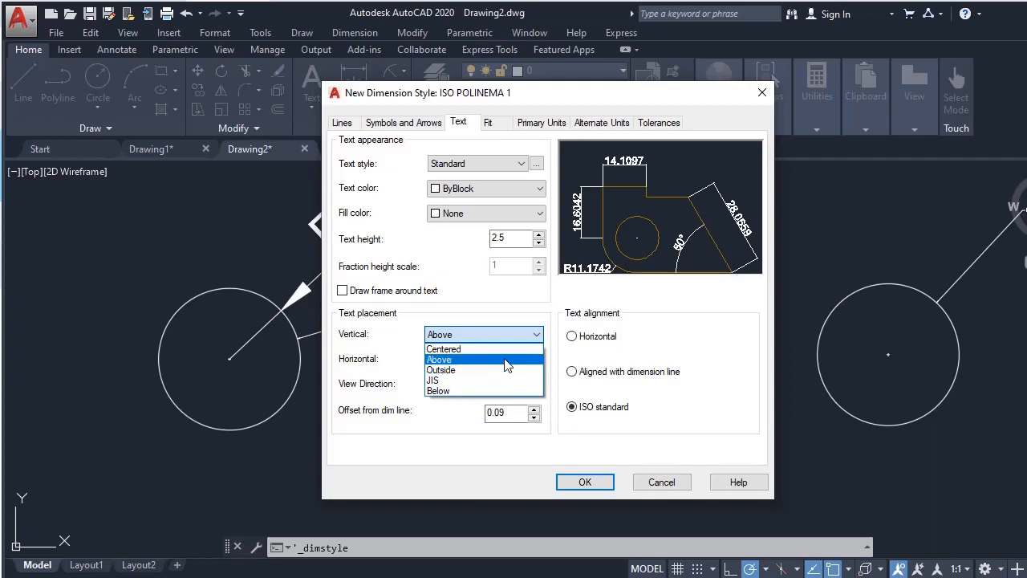
click(505, 349)
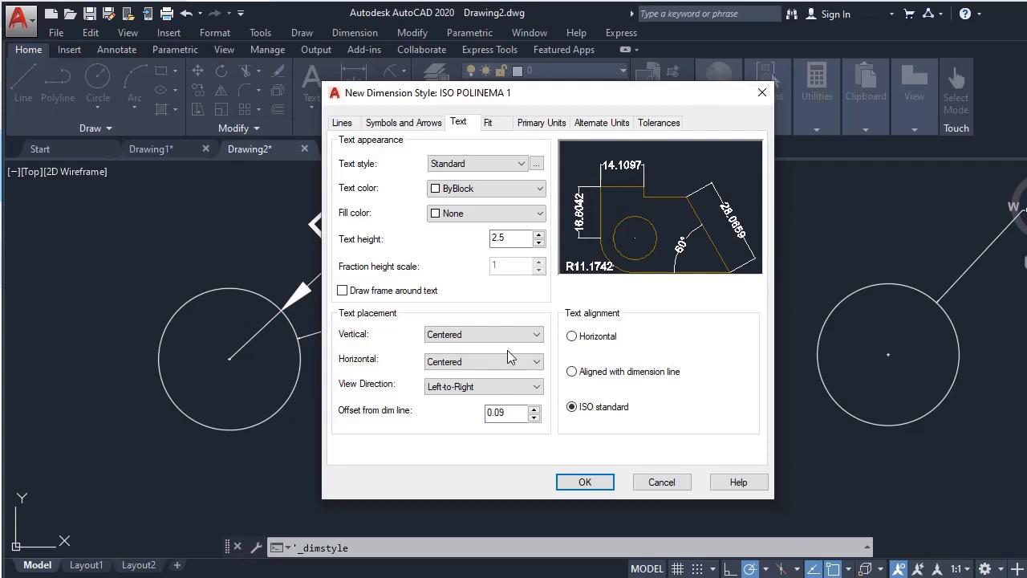
click(536, 334)
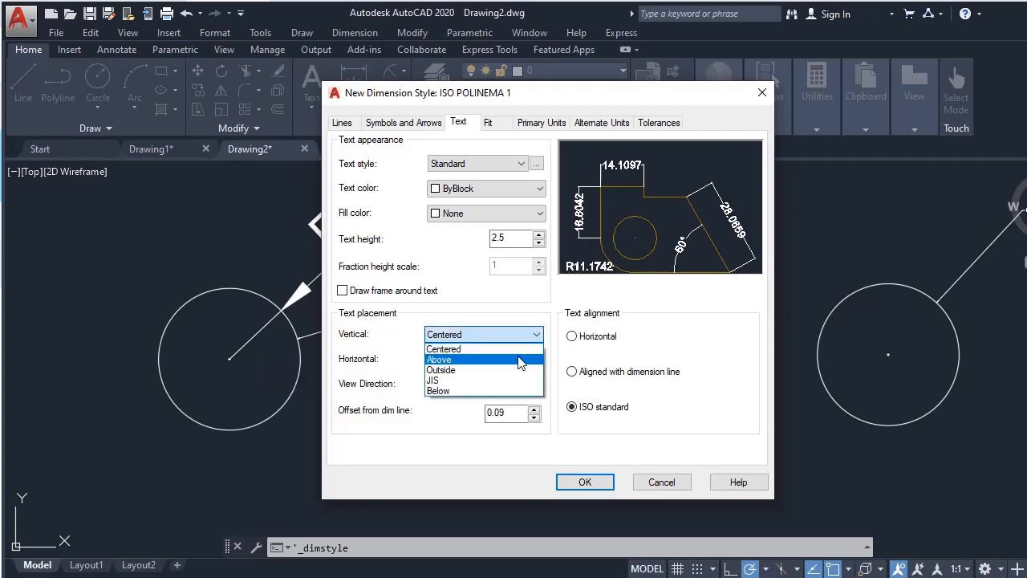
click(520, 359)
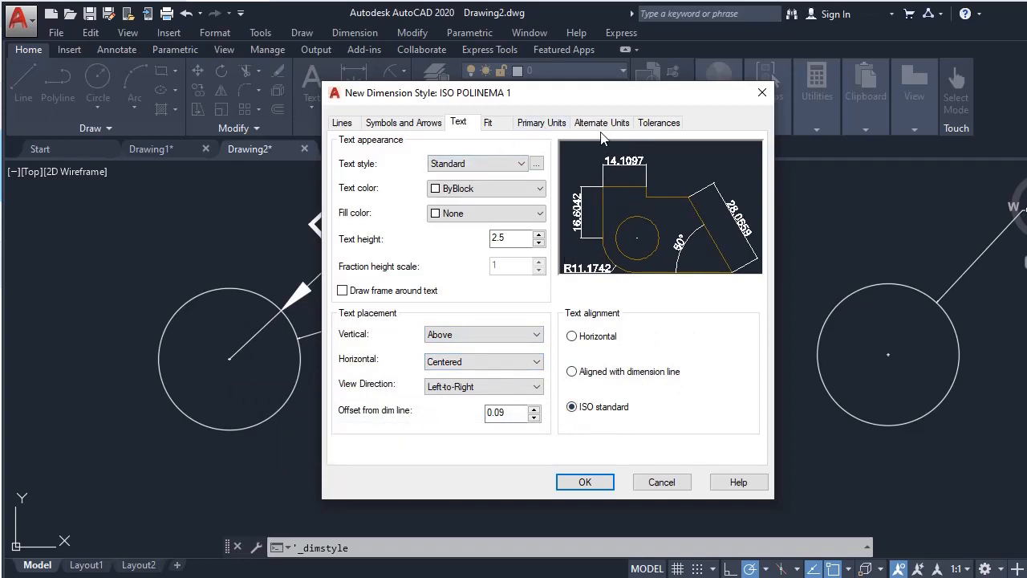
Step: Set the linear dimension precision of the ISO POLINEMA 1 style to 0 decimal places
click(551, 125)
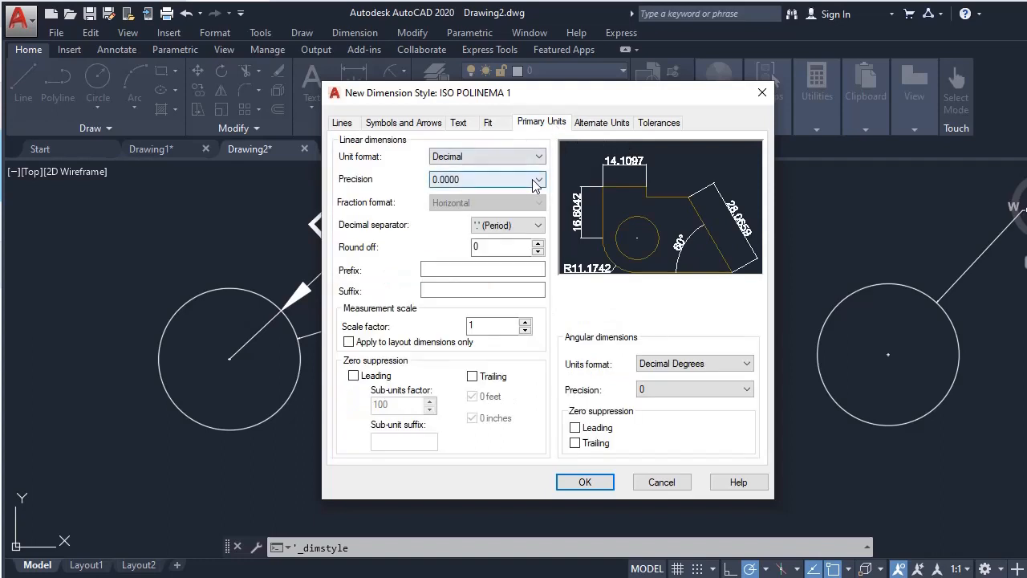
click(536, 180)
click(506, 198)
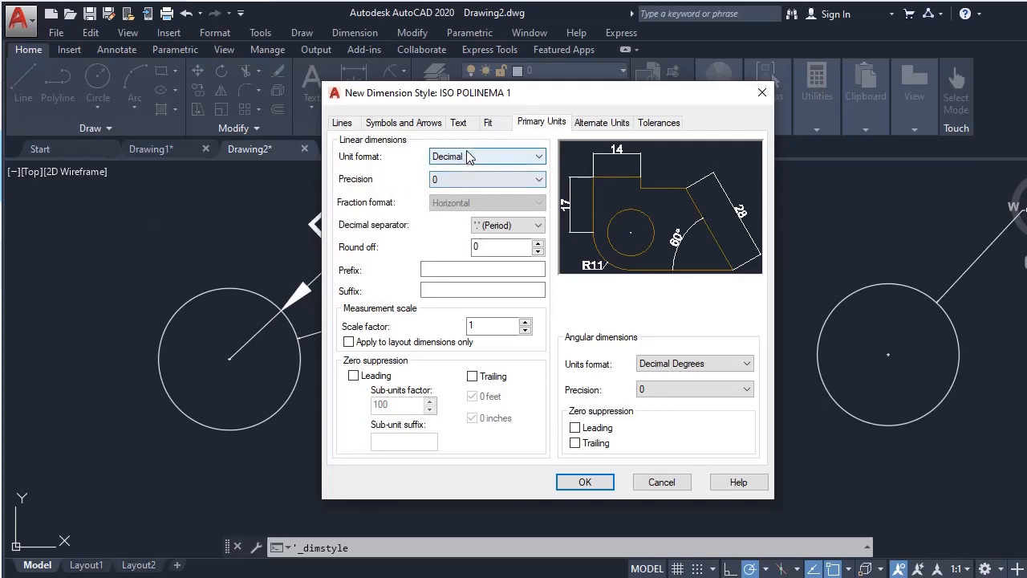
Step: Set the arrow size of the ISO POLINEMA 1 style to 2.5
click(400, 123)
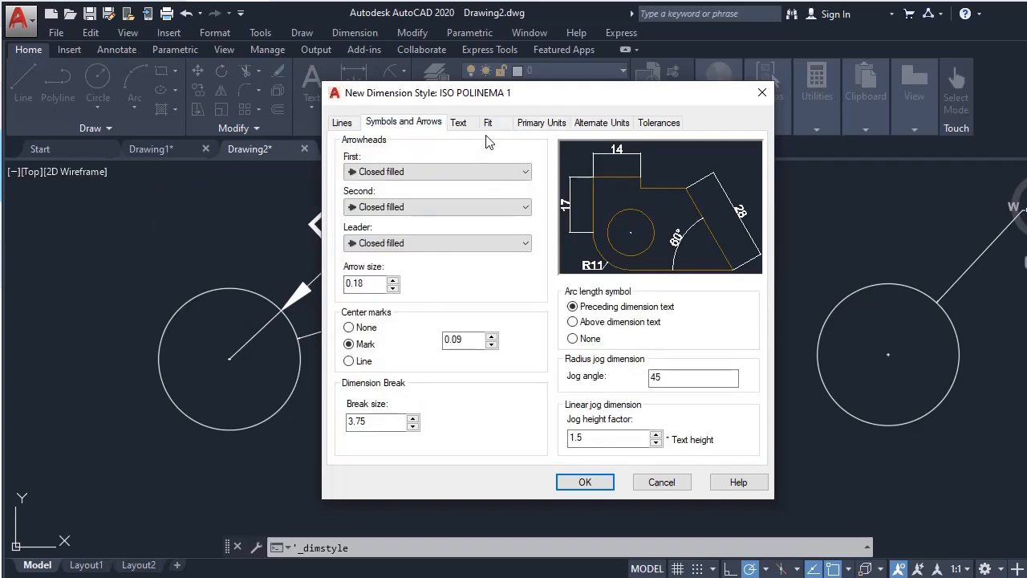
click(459, 123)
click(425, 125)
drag(387, 284, 337, 286)
text(2.5)
Step: Set the center mark size to 1, keeping the Mark type, and accept the new dimension style's settings
click(475, 340)
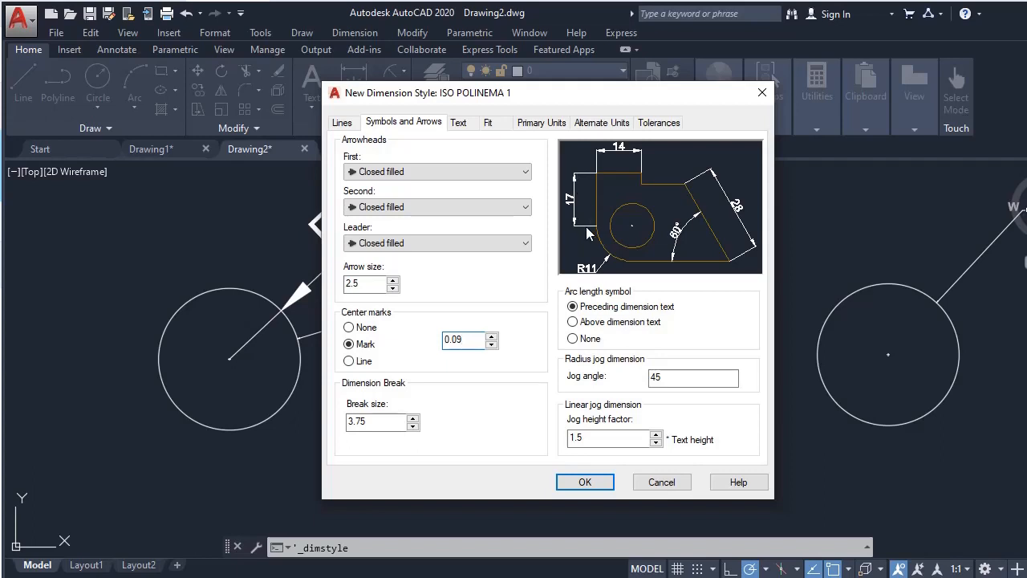
drag(465, 341, 372, 356)
text(1)
click(440, 367)
click(371, 346)
click(342, 123)
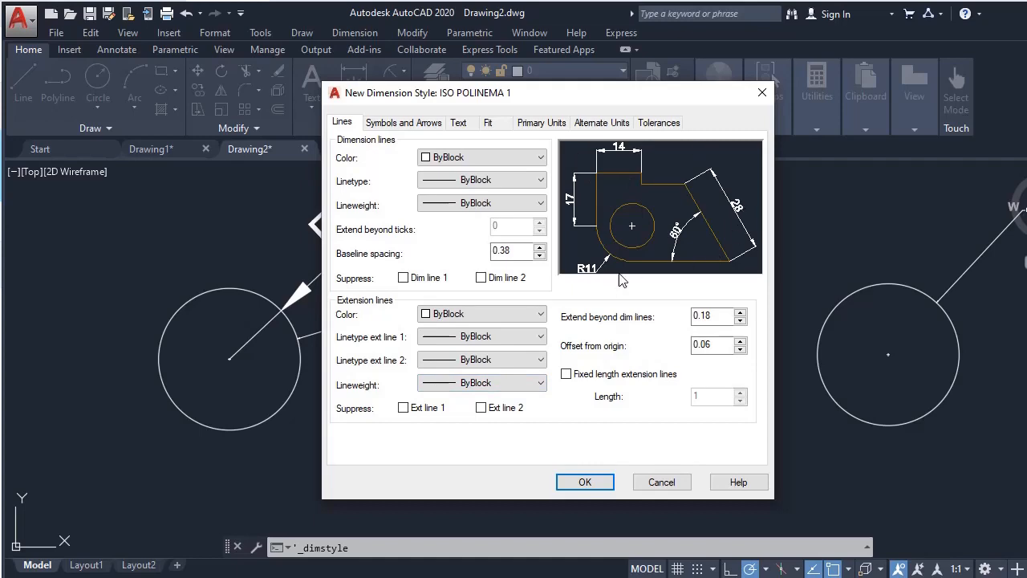
click(593, 481)
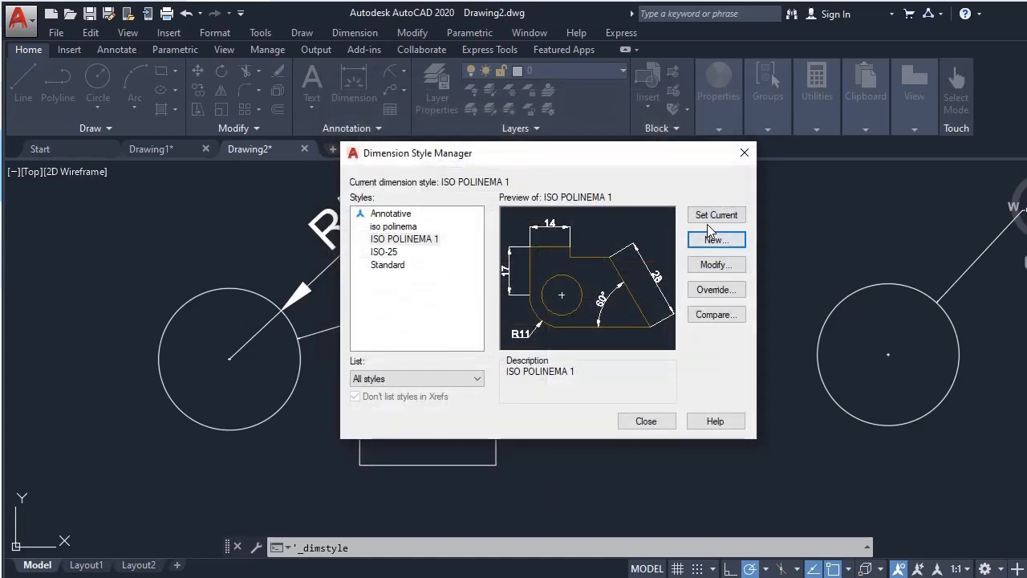
Step: Make ISO POLINEMA 1 the current dimension style and close the Dimension Style Manager
click(432, 240)
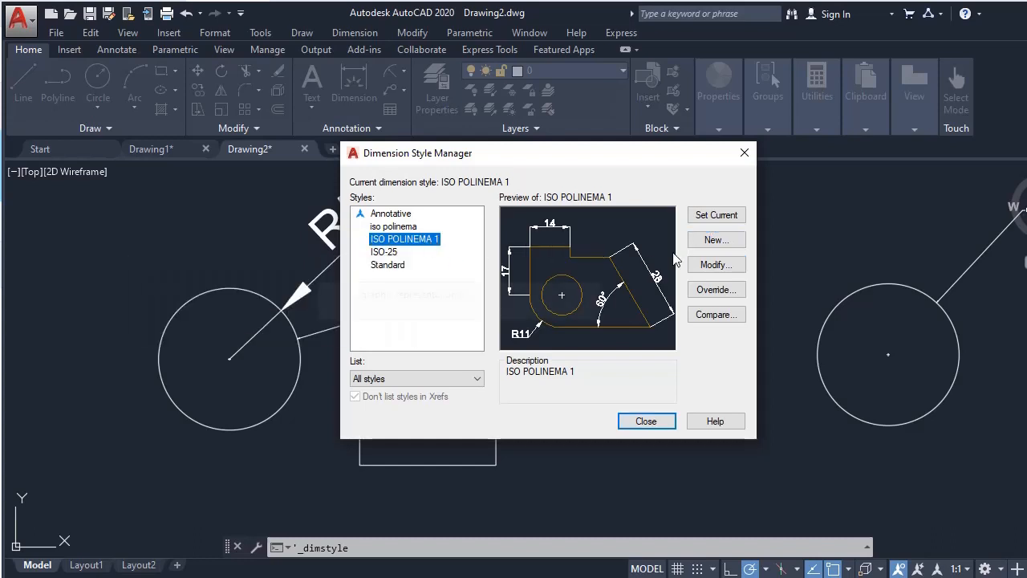
click(719, 217)
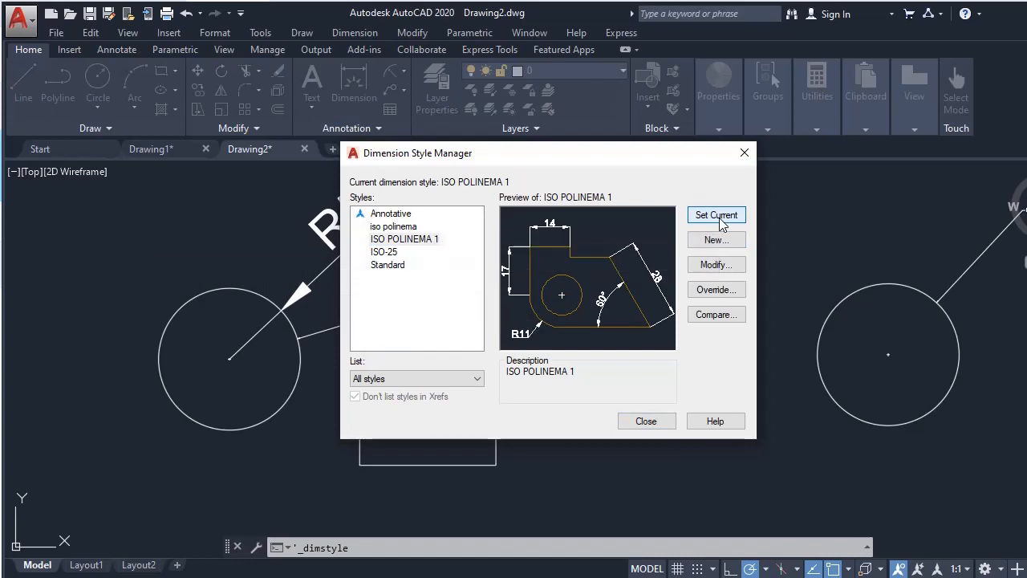
click(646, 421)
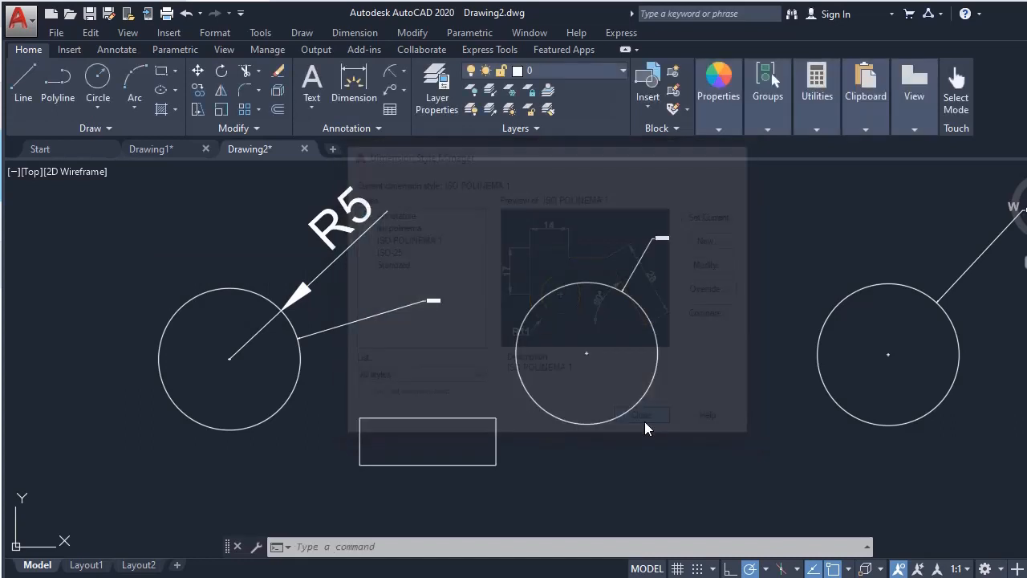
Step: Erase the middle and far circles together with their radius dimensions, keeping the R5 circle and the rectangle
middle_drag(741, 340, 585, 298)
scroll(600, 302, up, 2)
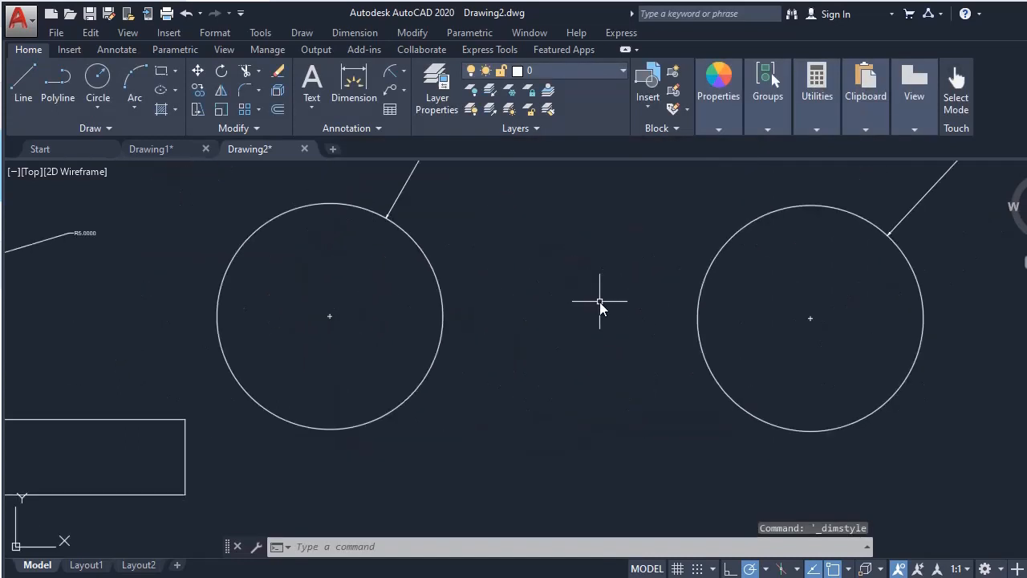
scroll(600, 302, down, 4)
click(476, 252)
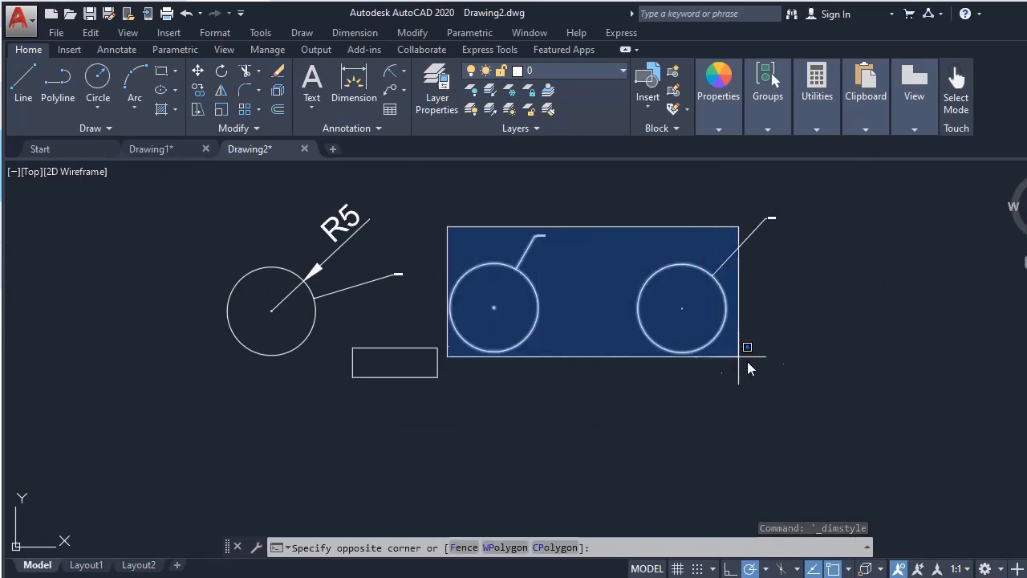
click(783, 386)
key(Delete)
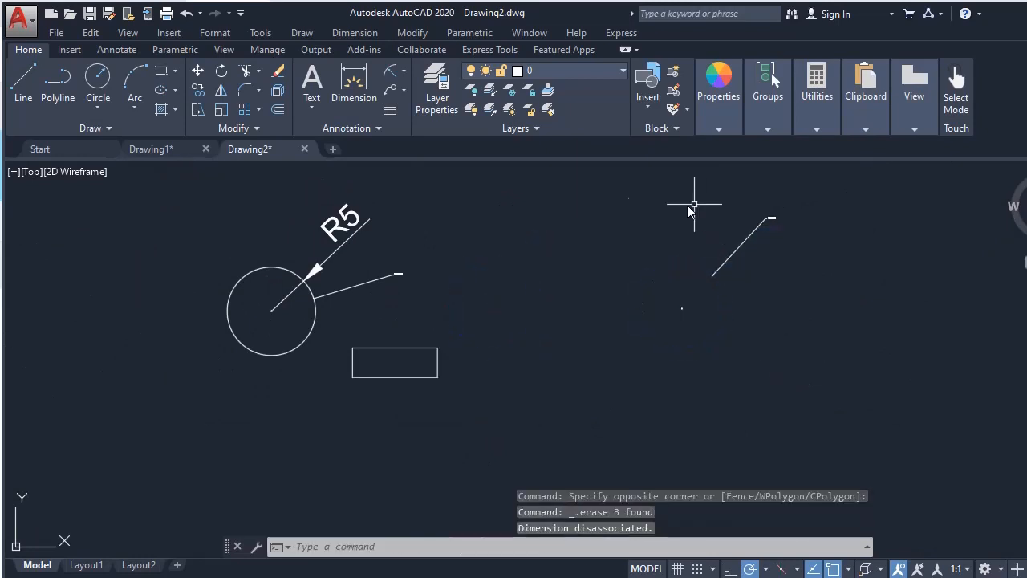
click(652, 194)
click(856, 378)
key(Delete)
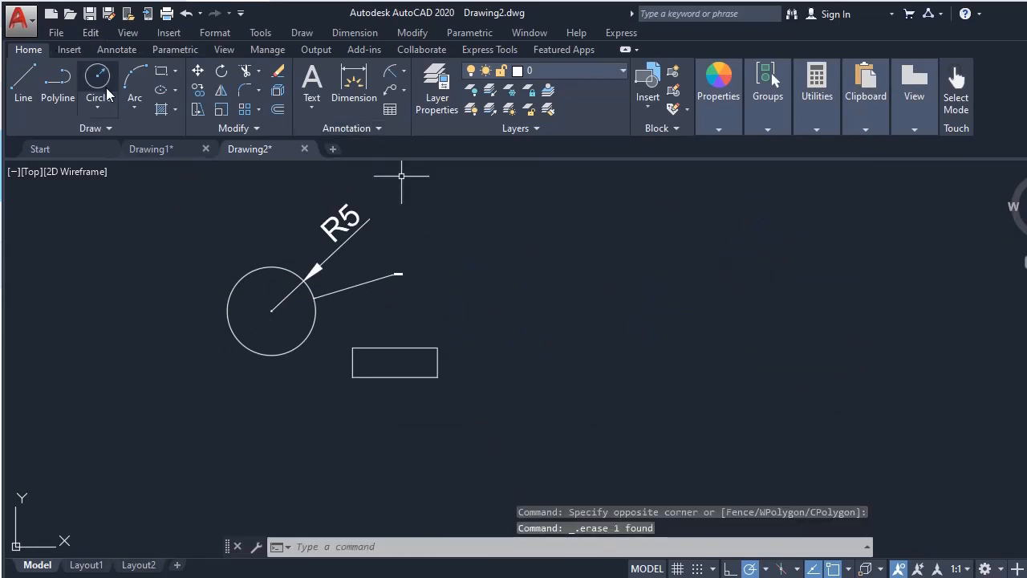
Step: Draw two concentric circles with radii 10 and 5 in the empty space beside the existing R5 circle
click(98, 80)
click(595, 300)
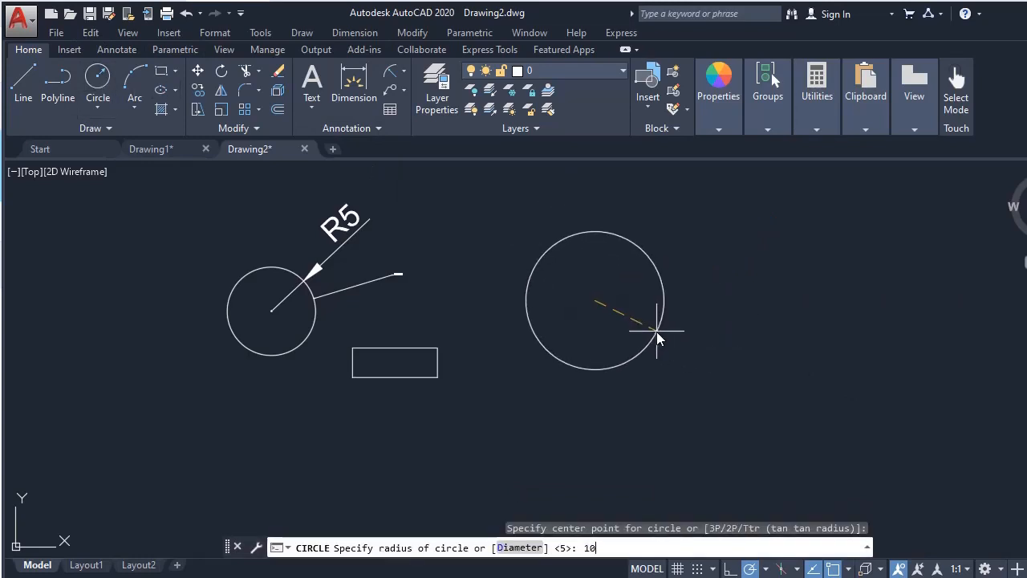
key(Return)
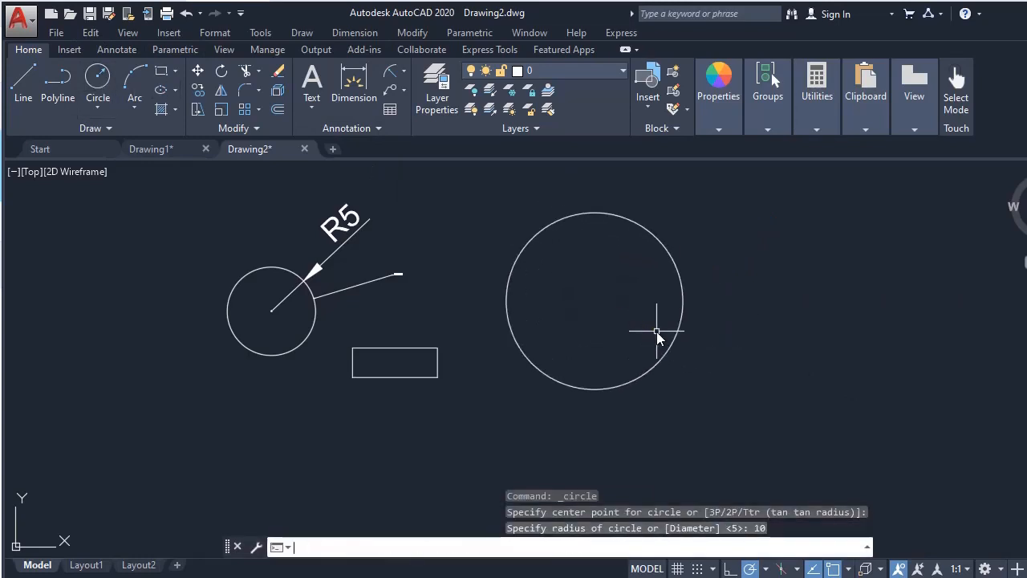
click(98, 80)
click(595, 302)
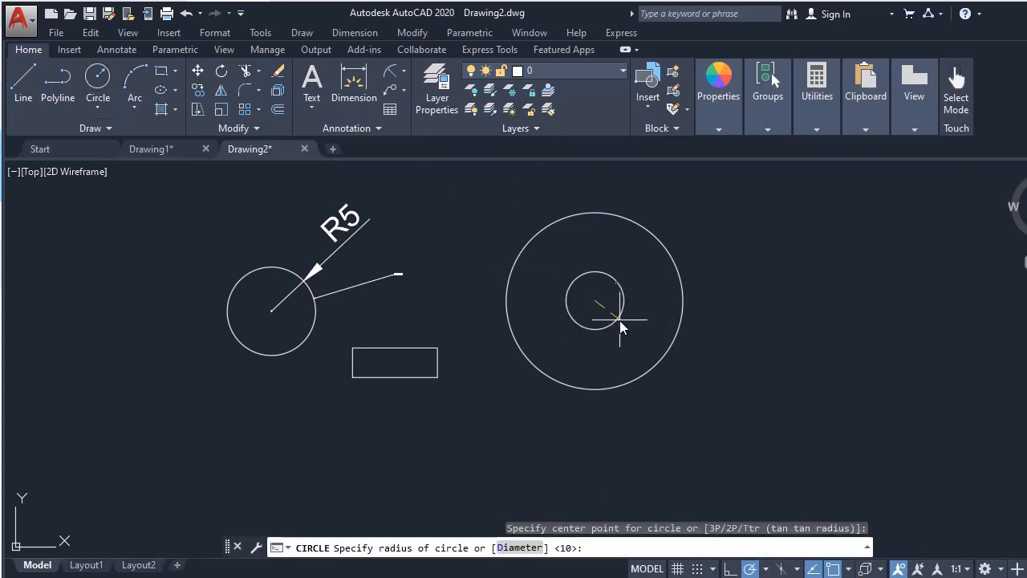
text(5)
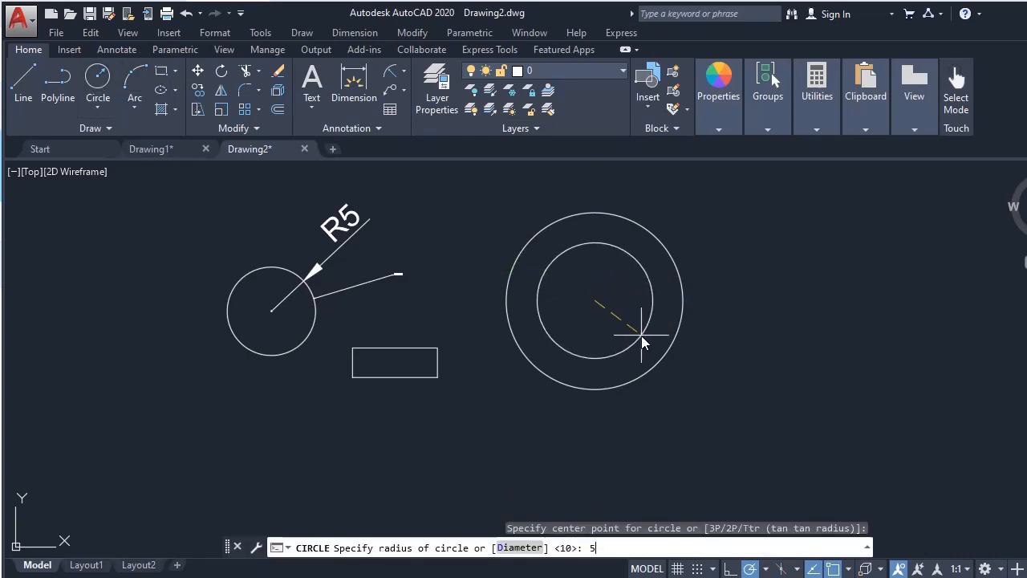
key(Return)
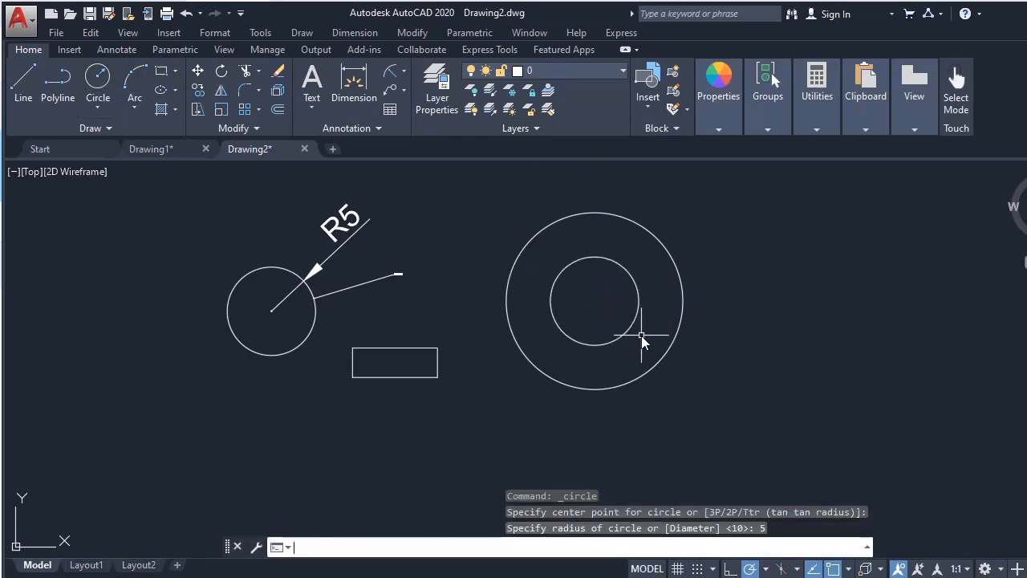
Step: Add radius dimensions to the outer and inner concentric circles, placing both texts outside the circles at the upper right
click(402, 71)
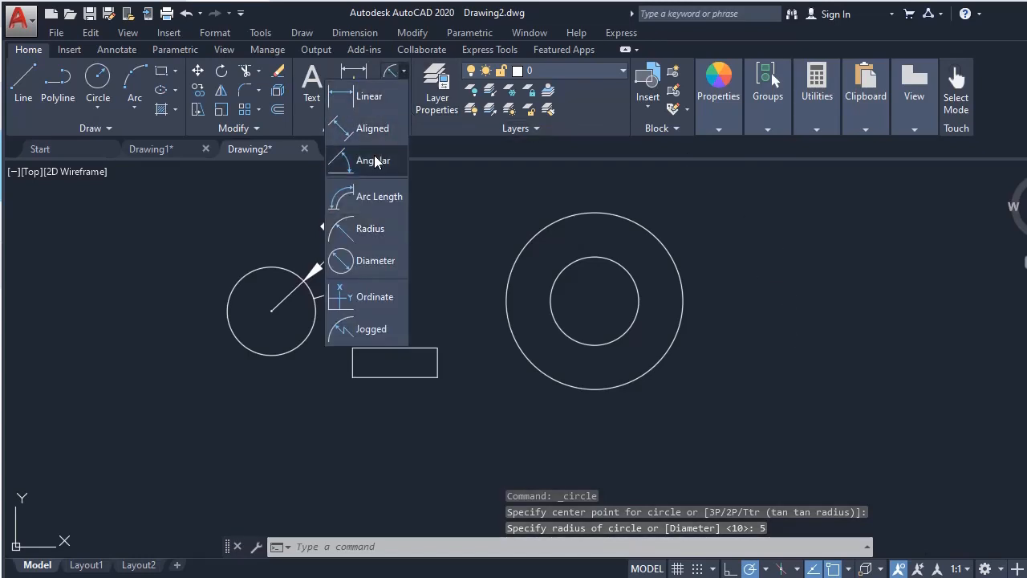
click(366, 228)
click(675, 265)
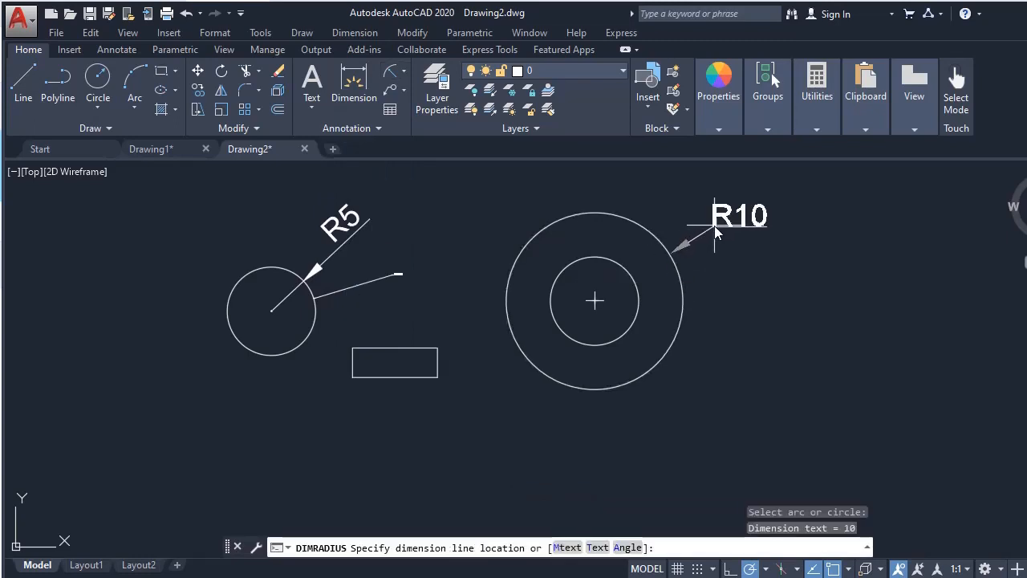
click(735, 207)
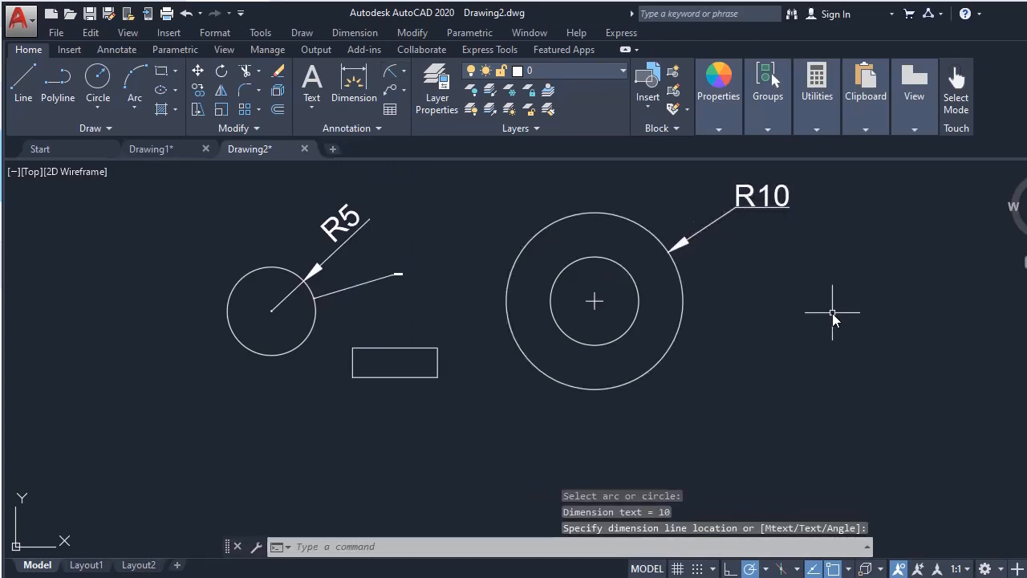
click(386, 74)
click(631, 324)
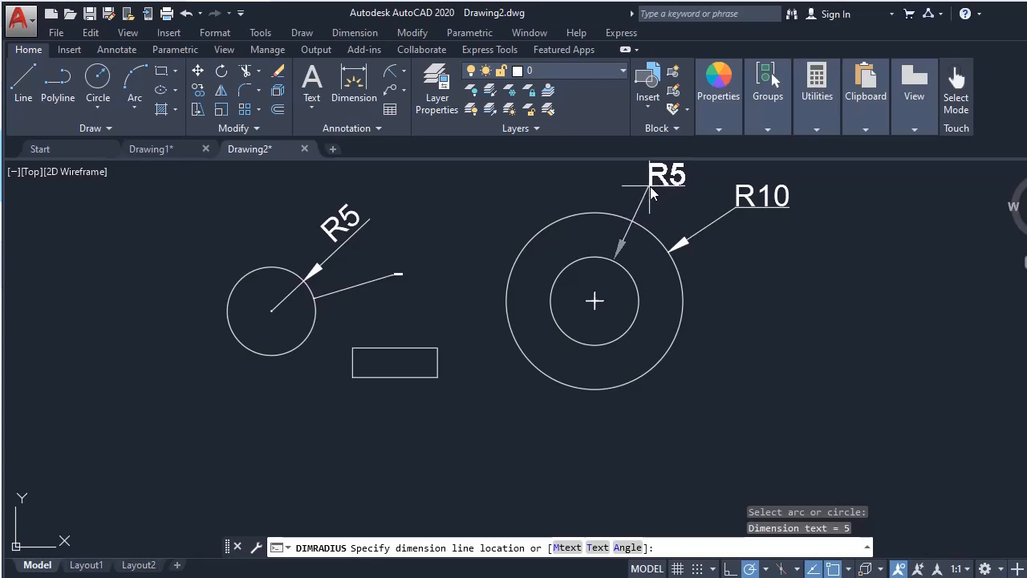
click(651, 186)
Step: Add a diameter dimension to the outer concentric circle, placing its text outside at the circle's lower right
middle_drag(872, 339, 773, 384)
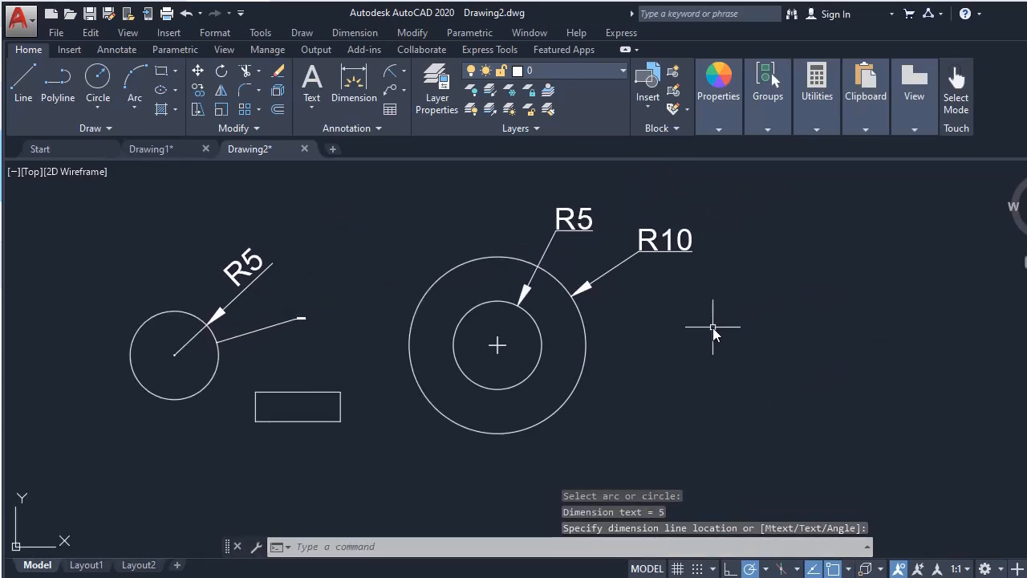
click(403, 72)
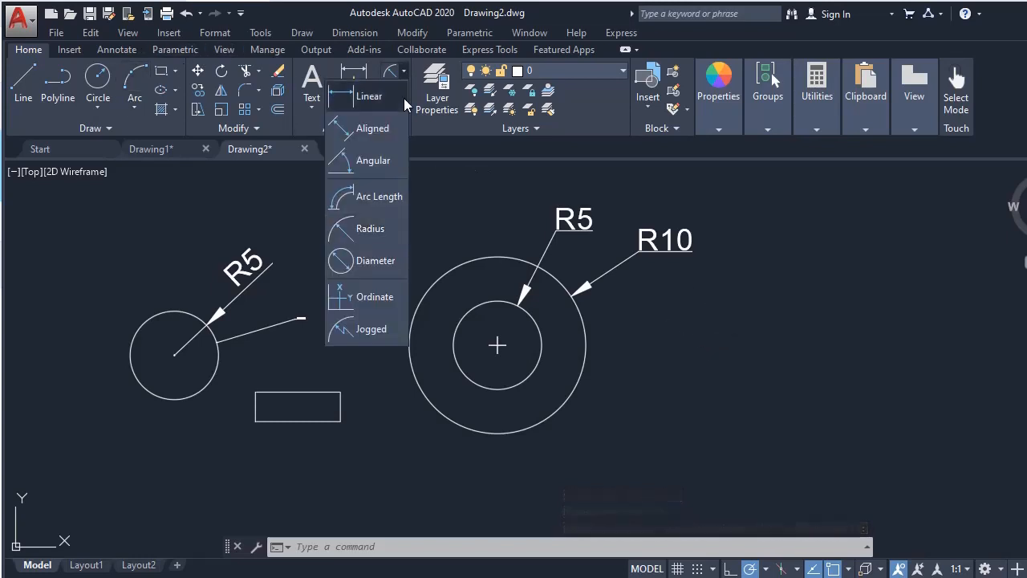
click(368, 260)
click(577, 377)
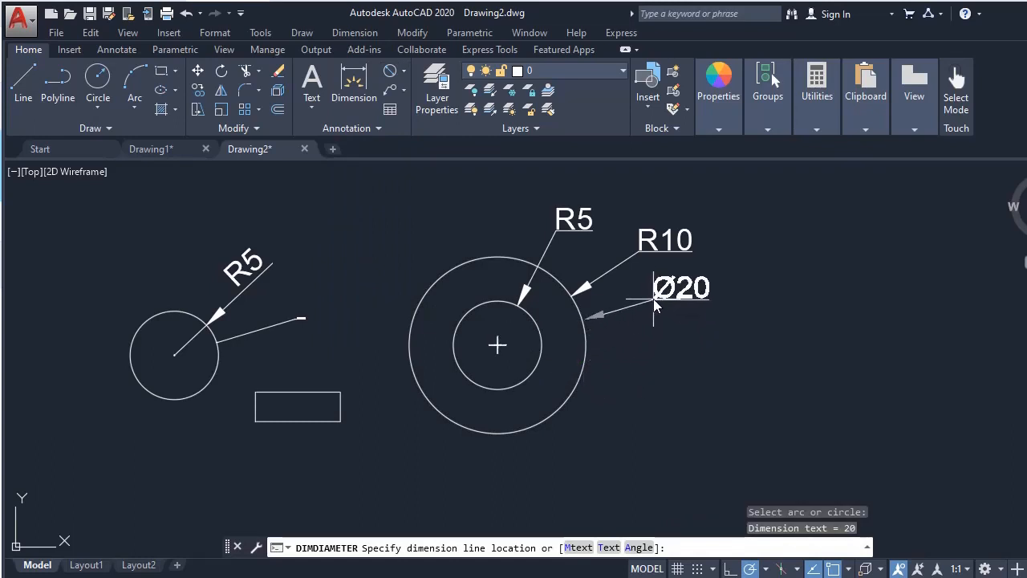
click(646, 447)
Step: Draw a rectangle about 29 by 15 in the empty space to the right of the concentric circles
mouse_move(761, 398)
middle_down()
mouse_move(878, 388)
mouse_move(618, 378)
middle_up()
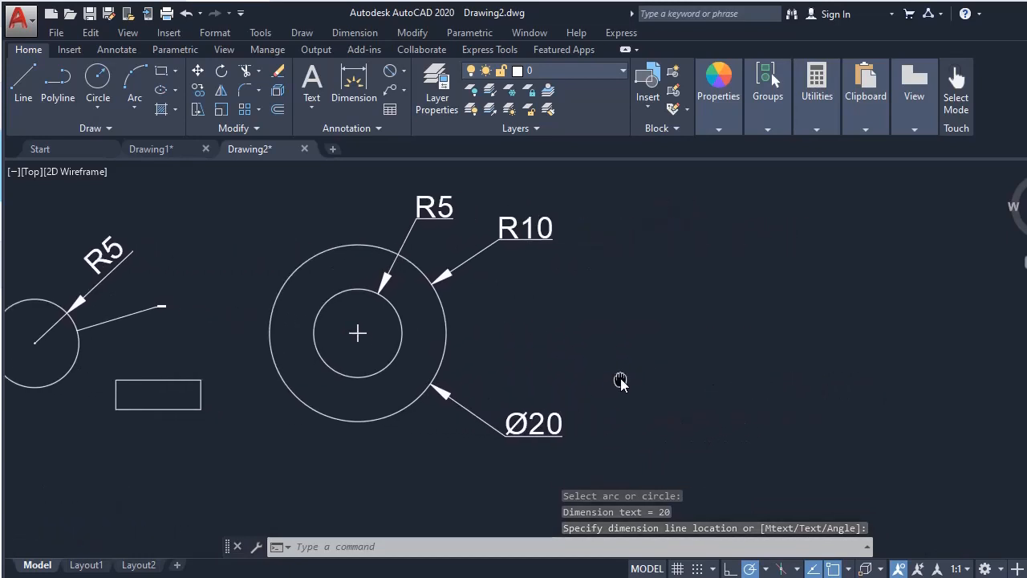
click(159, 74)
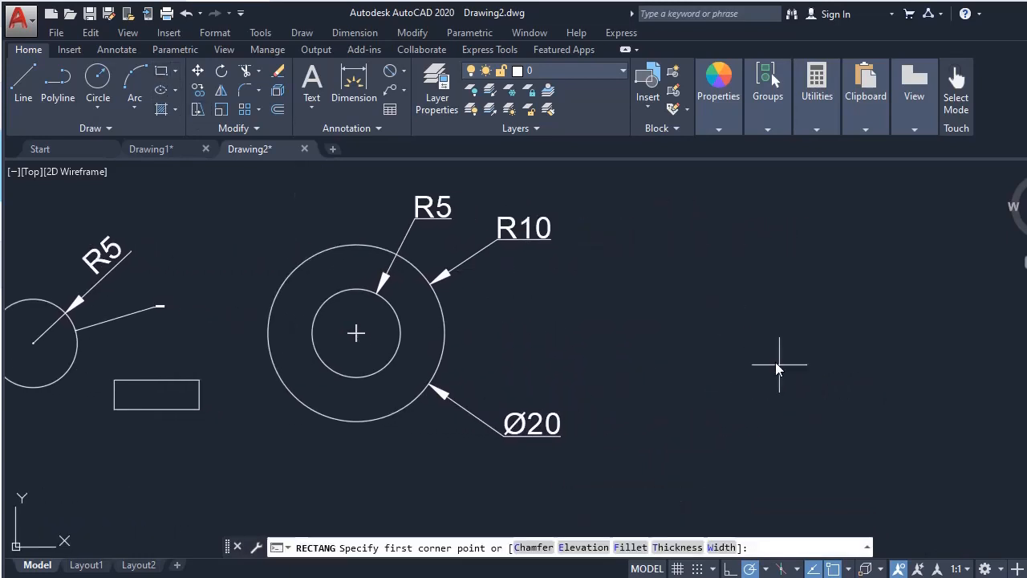
click(709, 310)
click(966, 438)
Step: Add a linear dimension for the new rectangle's width between its upper corners, placed above the top edge
middle_drag(995, 433, 905, 395)
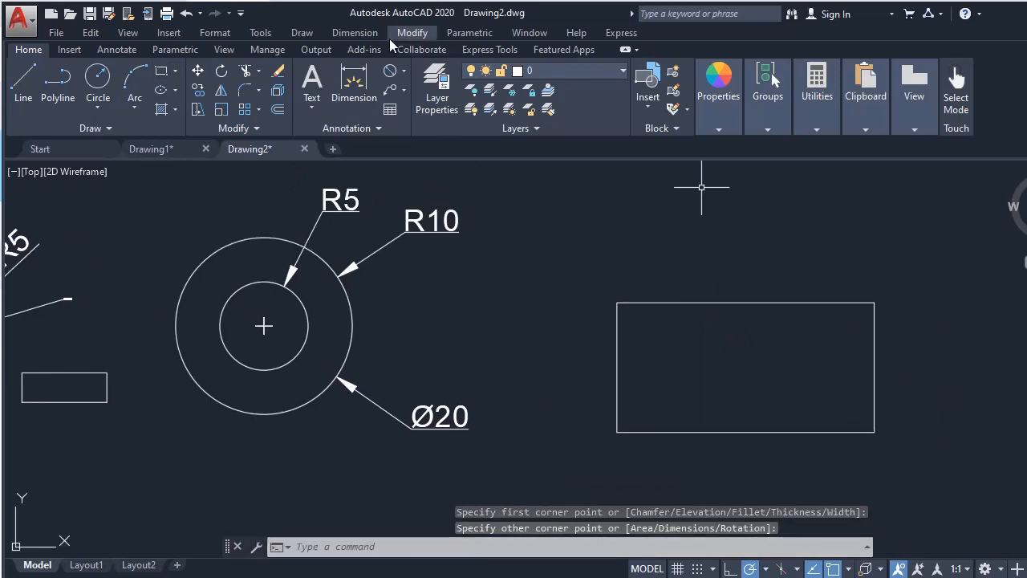
click(404, 72)
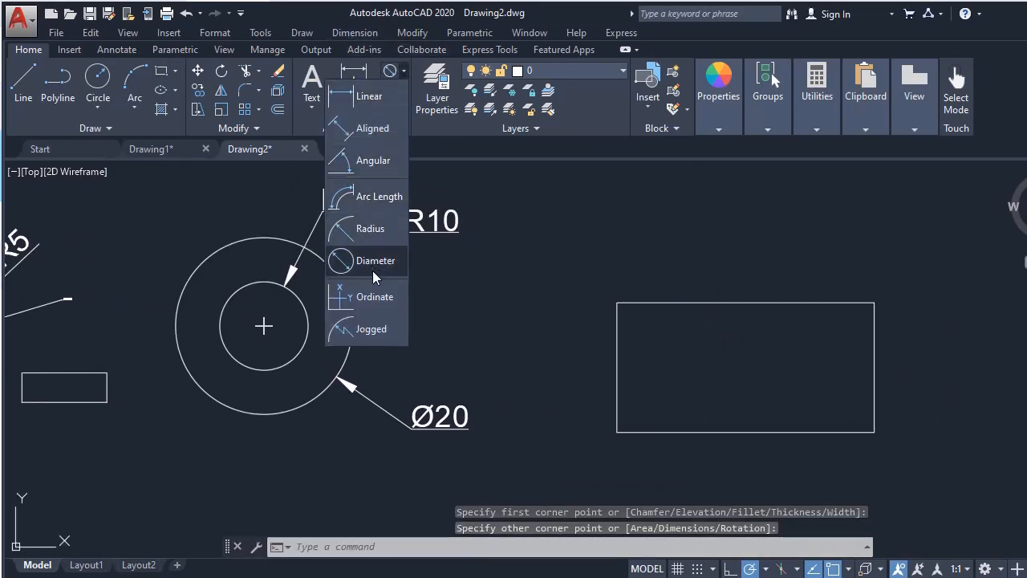
click(617, 302)
click(874, 302)
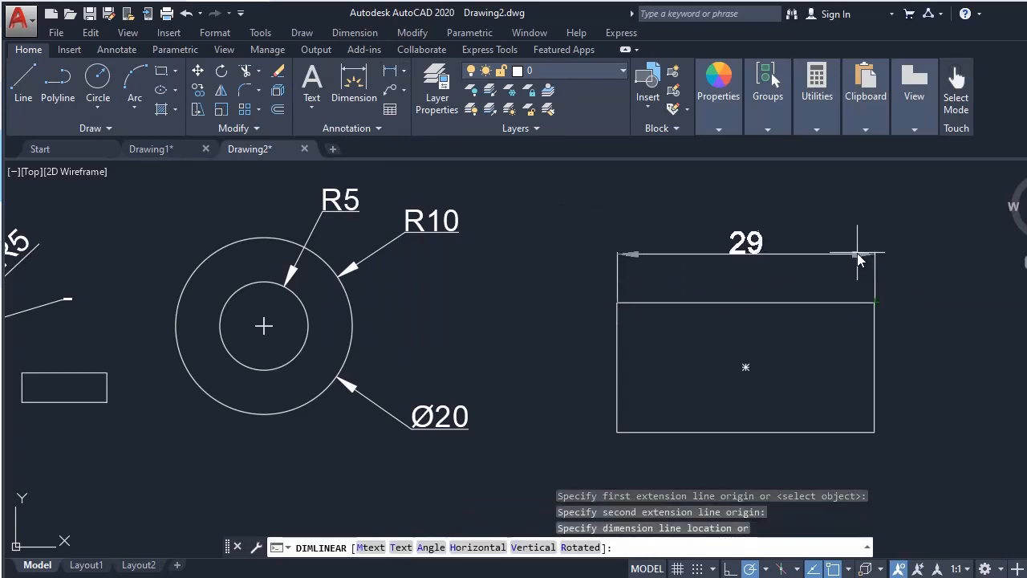
click(857, 254)
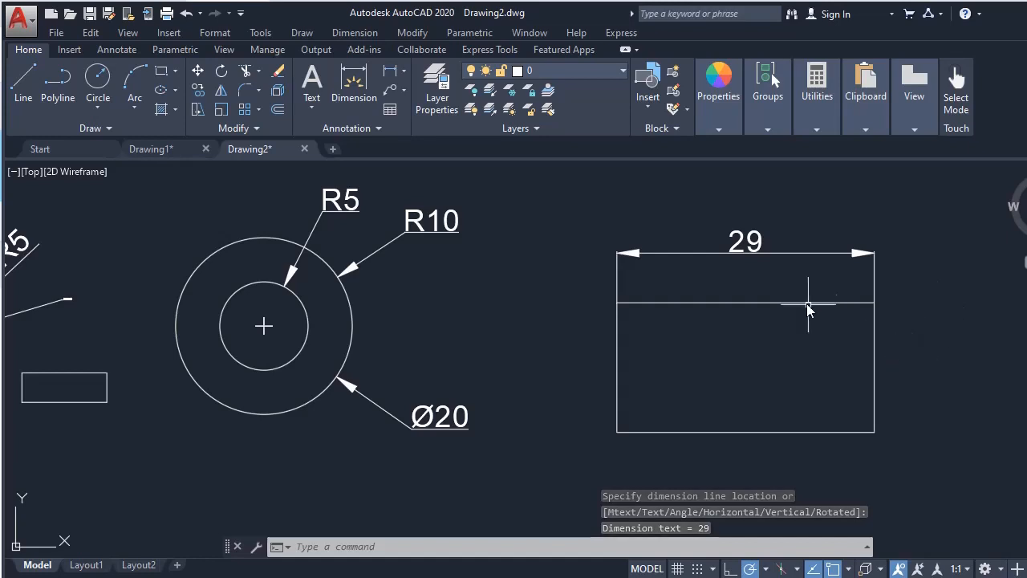
Step: Add an aligned dimension between the rectangle's top and bottom edges, placing the dimension line inside the rectangle
click(404, 72)
click(375, 131)
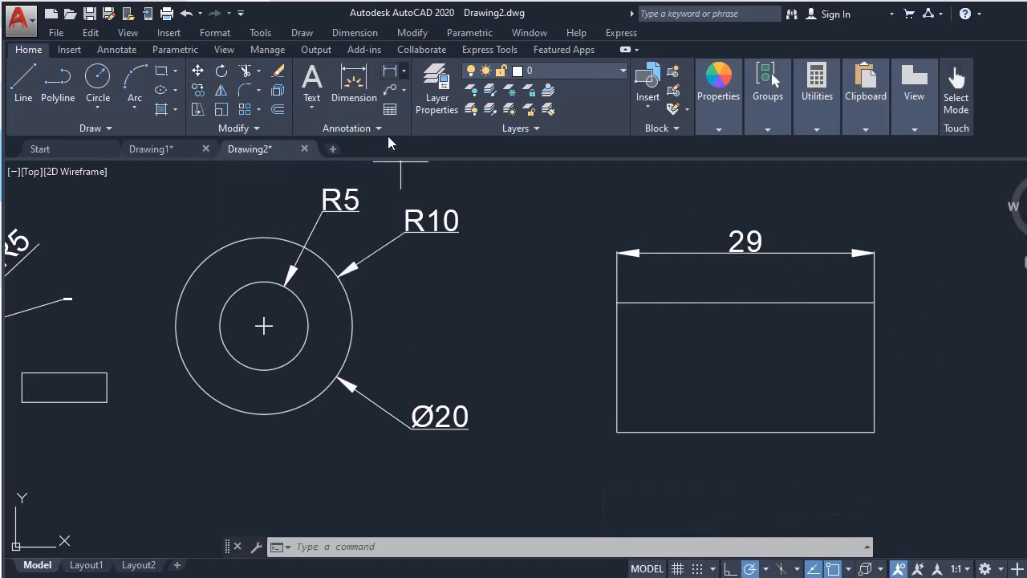
click(732, 306)
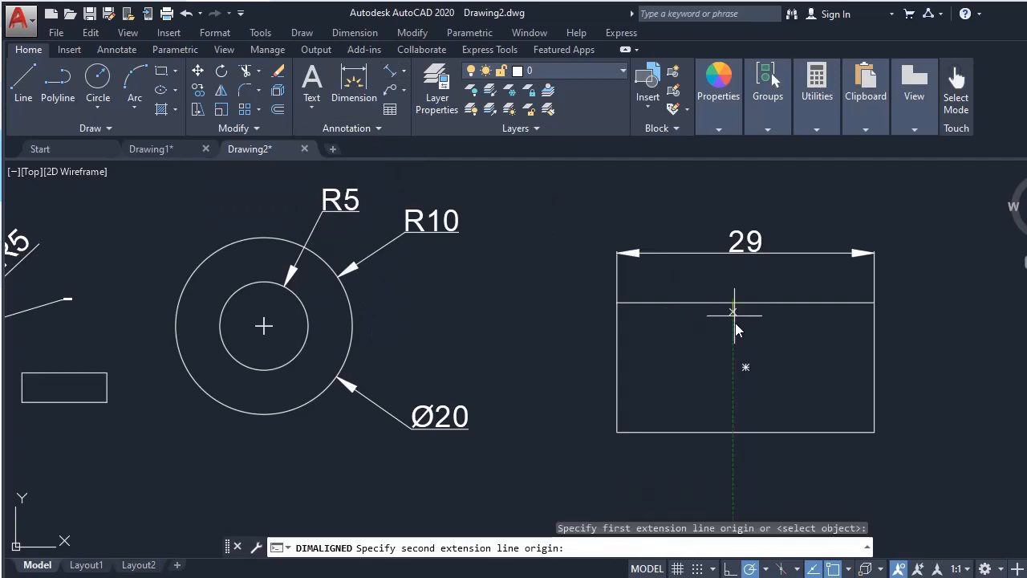
click(734, 432)
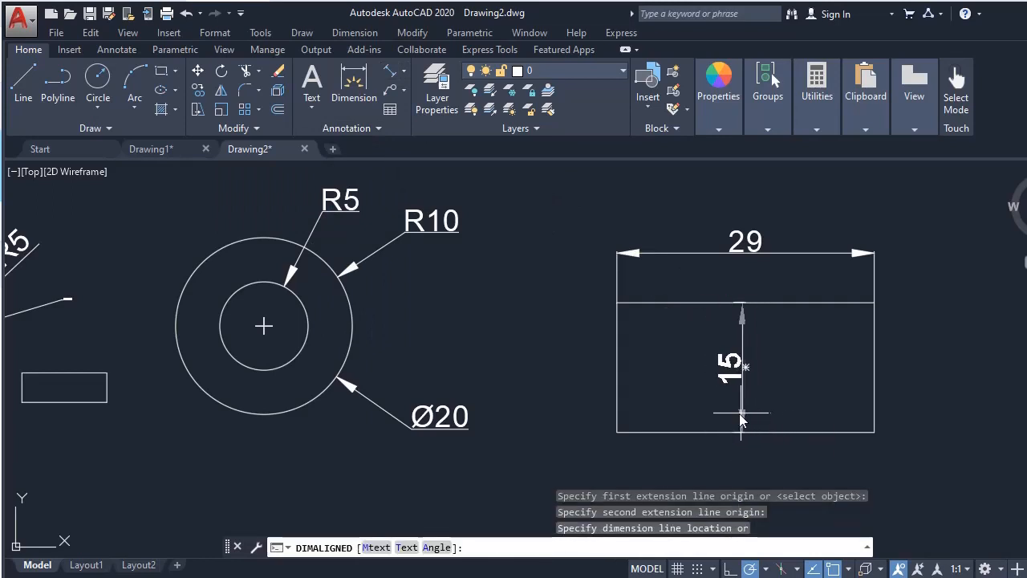
click(688, 414)
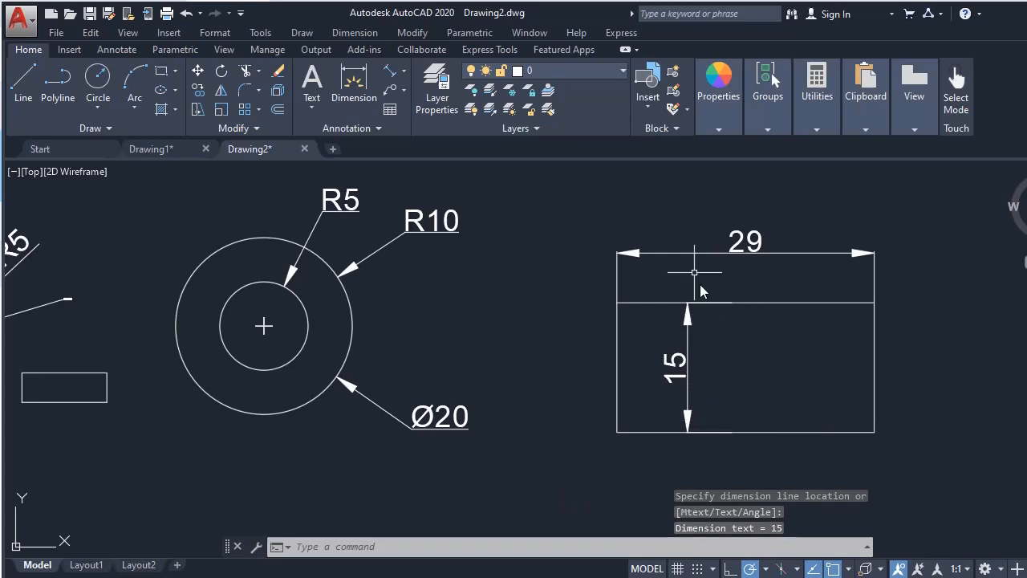
Step: Add a linear dimension for the rectangle's height between its left corners, placed outside the left edge
click(403, 73)
click(384, 97)
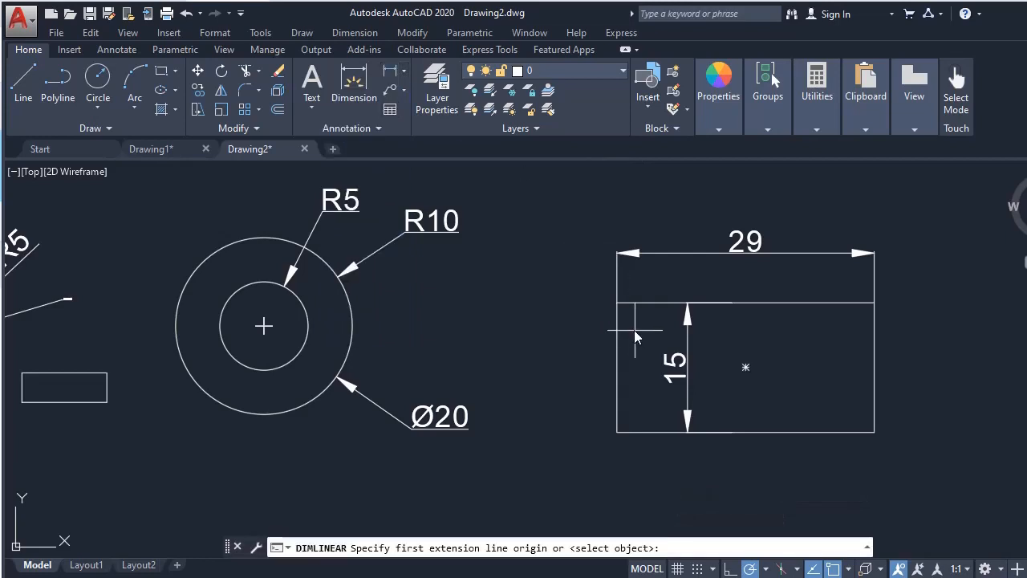
click(616, 303)
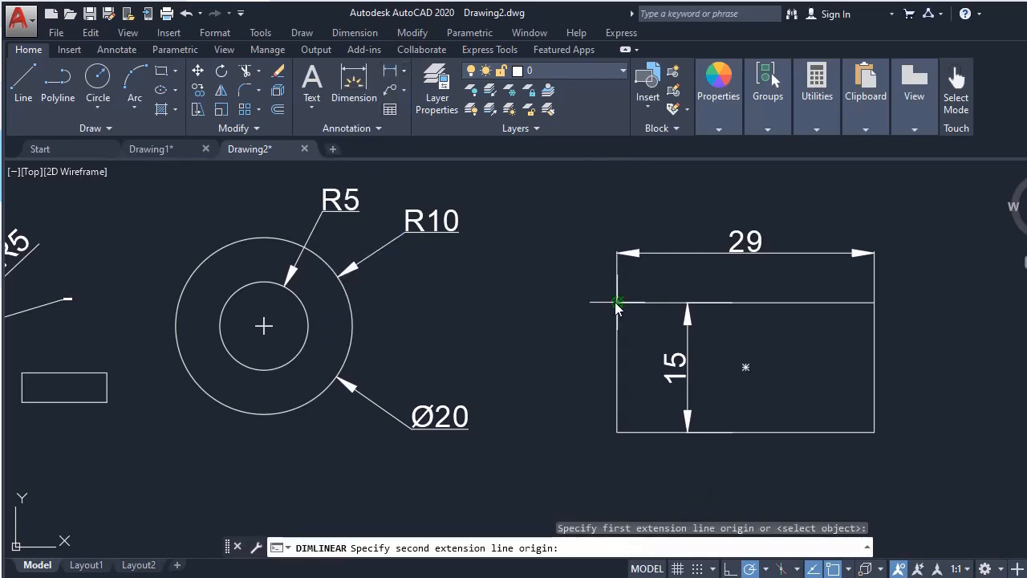
click(616, 432)
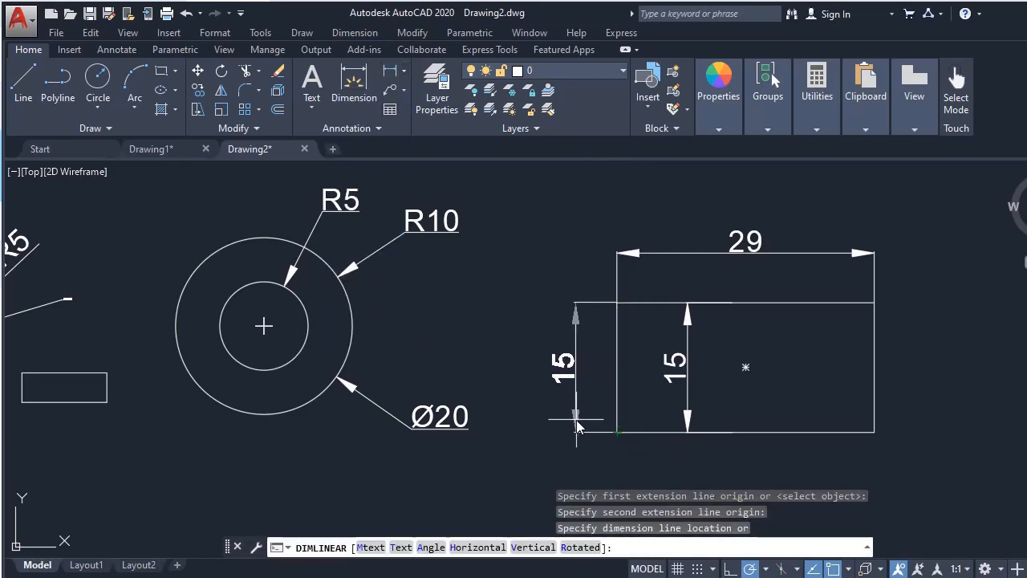
click(576, 426)
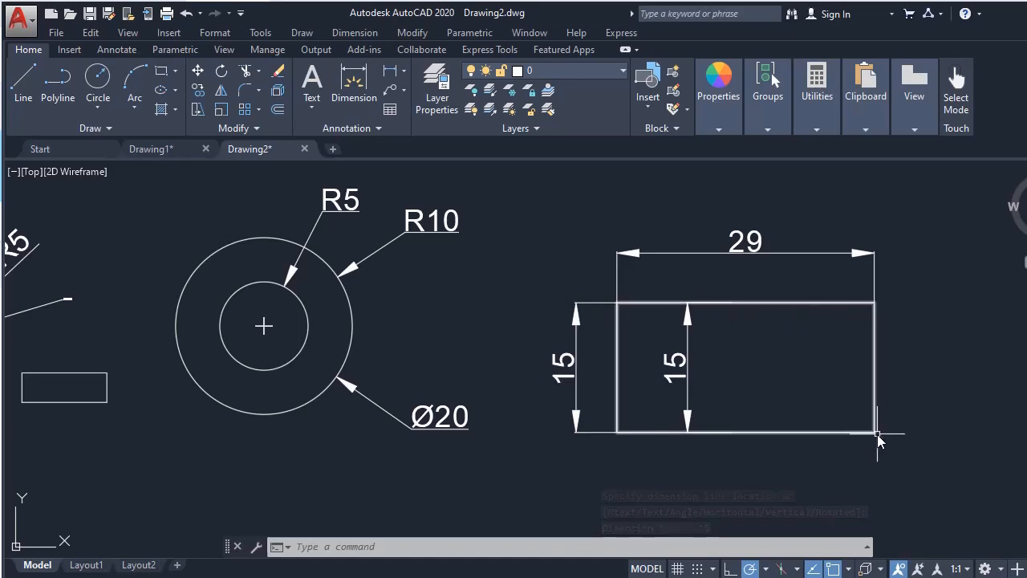
Step: Start another linear dimension and switch object snap off and back on while picking its first origin
key(Return)
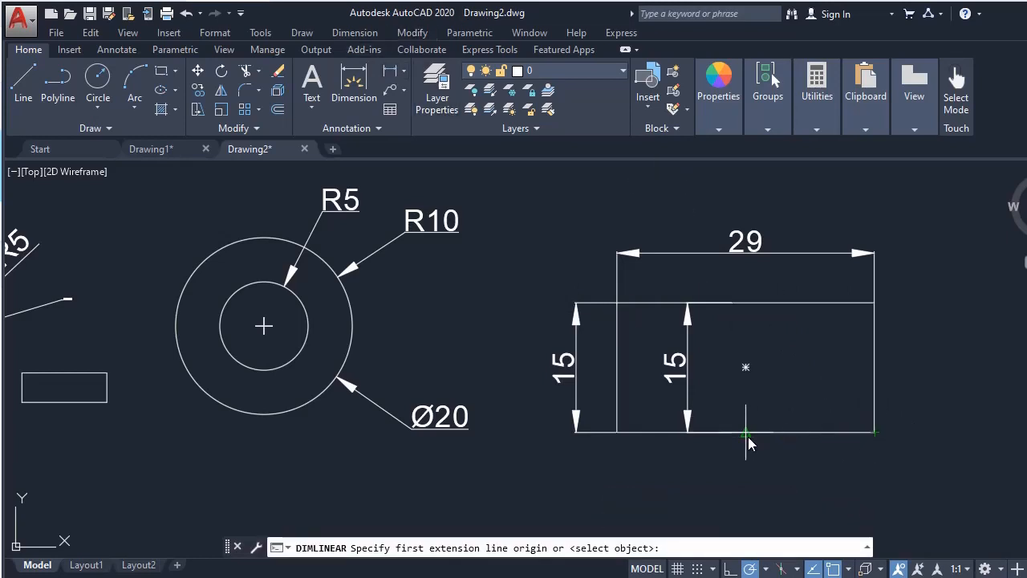
click(833, 568)
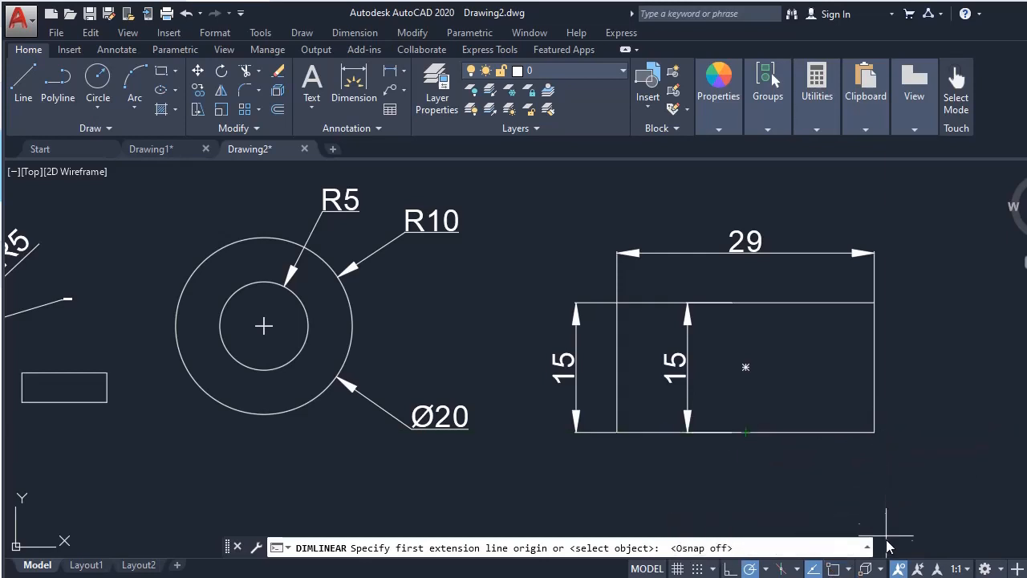
click(835, 569)
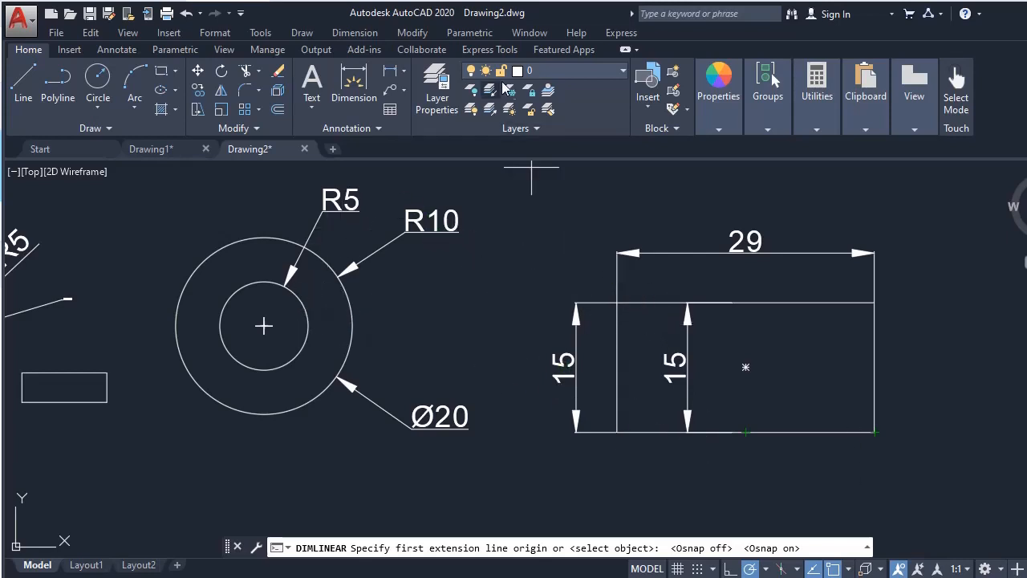
click(406, 73)
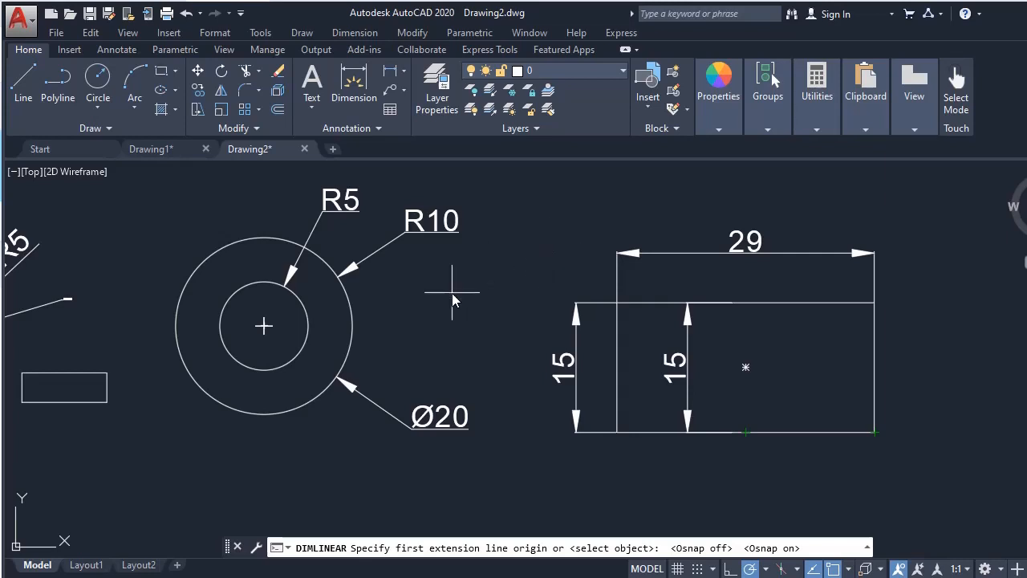
mouse_move(456, 287)
middle_down()
mouse_move(442, 300)
mouse_move(866, 329)
mouse_move(842, 305)
middle_up()
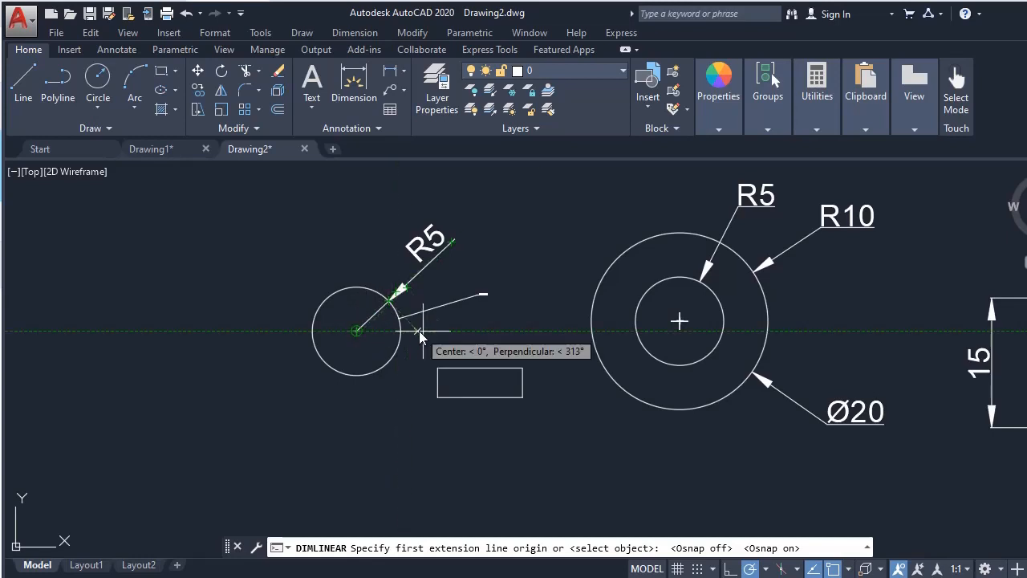
mouse_move(592, 394)
middle_down()
mouse_move(198, 402)
mouse_move(191, 417)
middle_up()
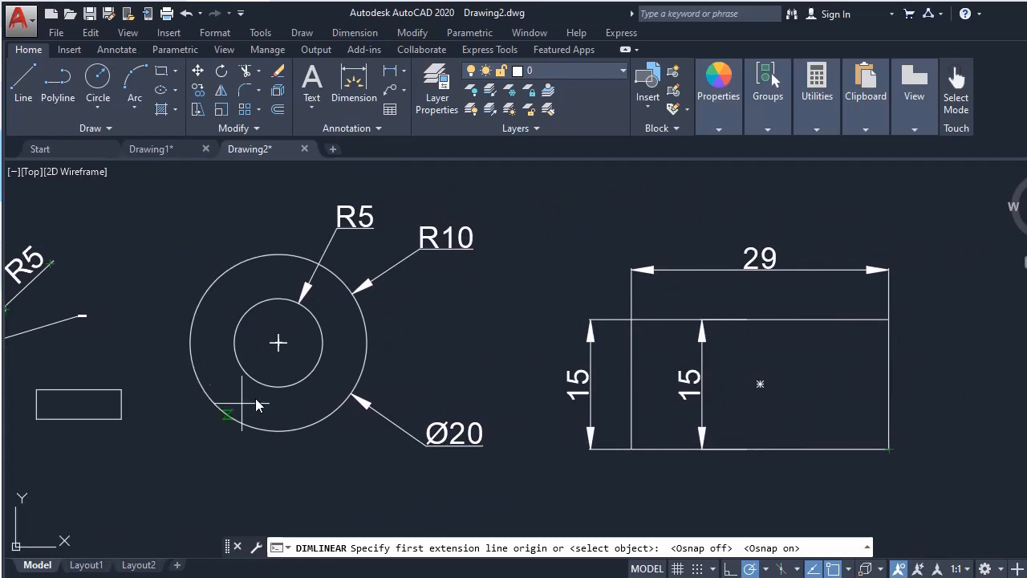